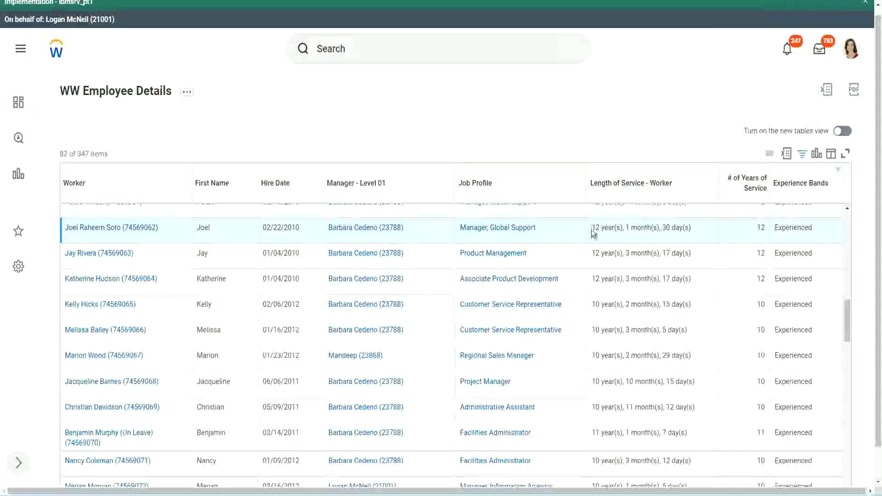
Step: Compare the length of service text with the number of years of service in the Manager, Global Support row
drag(593, 231, 597, 232)
click(622, 226)
double_click(595, 227)
double_click(628, 228)
double_click(667, 227)
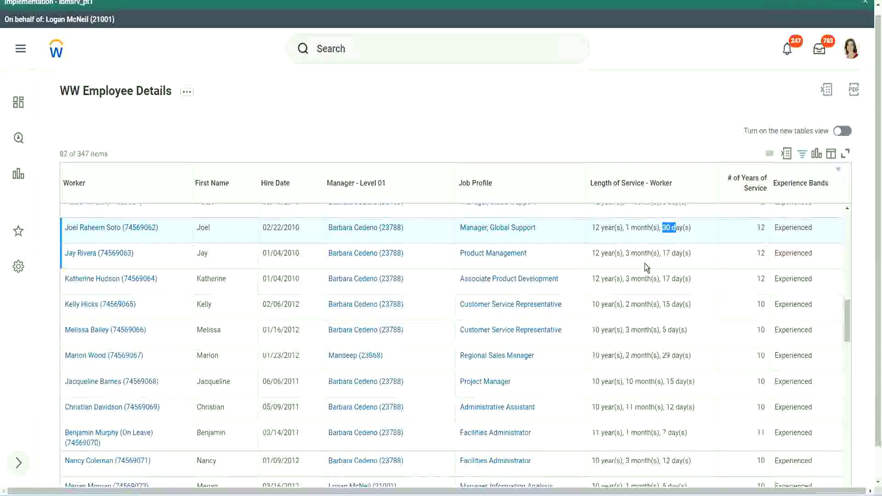
double_click(764, 228)
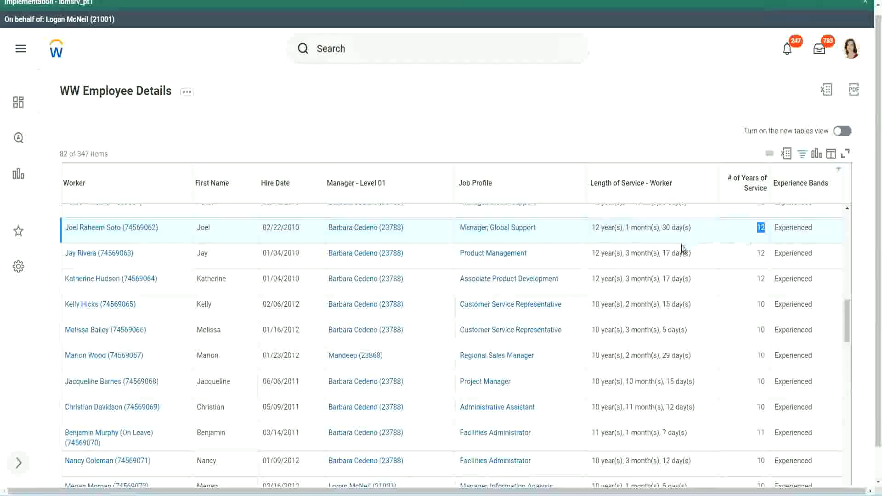
Step: Compare the years, months and days of service with the number of years in the Administrative Assistant row
click(608, 408)
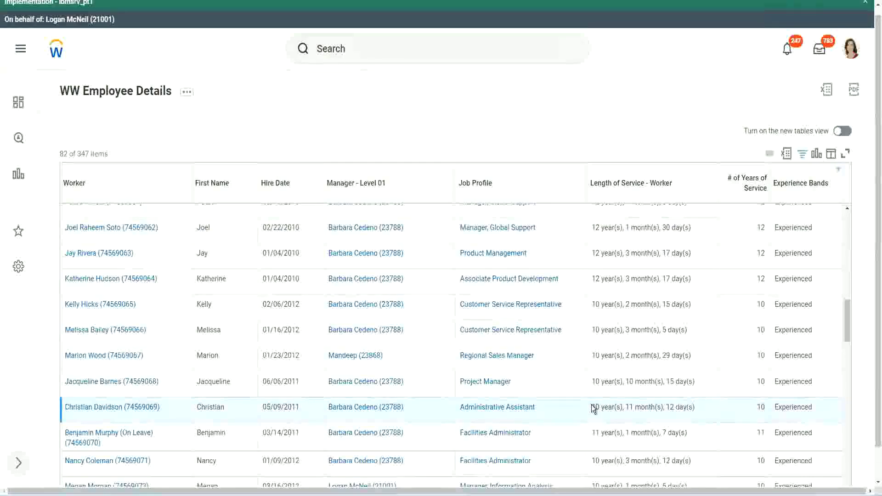
drag(627, 405, 676, 407)
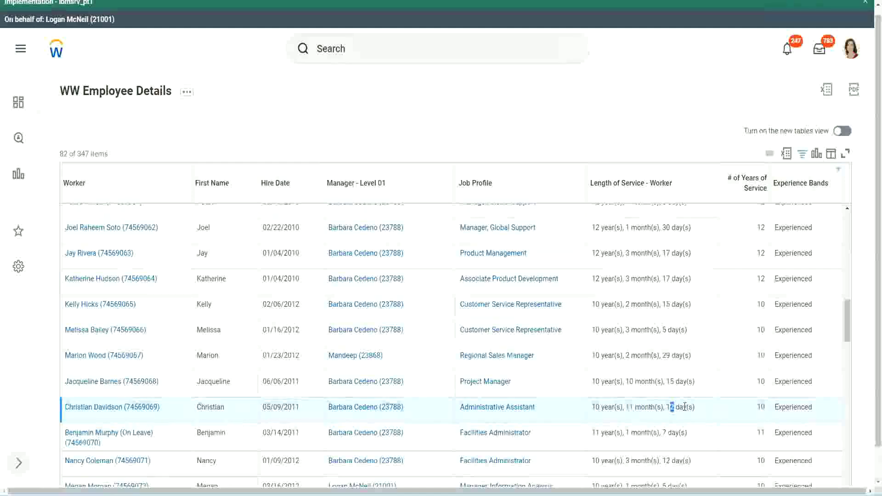
click(685, 407)
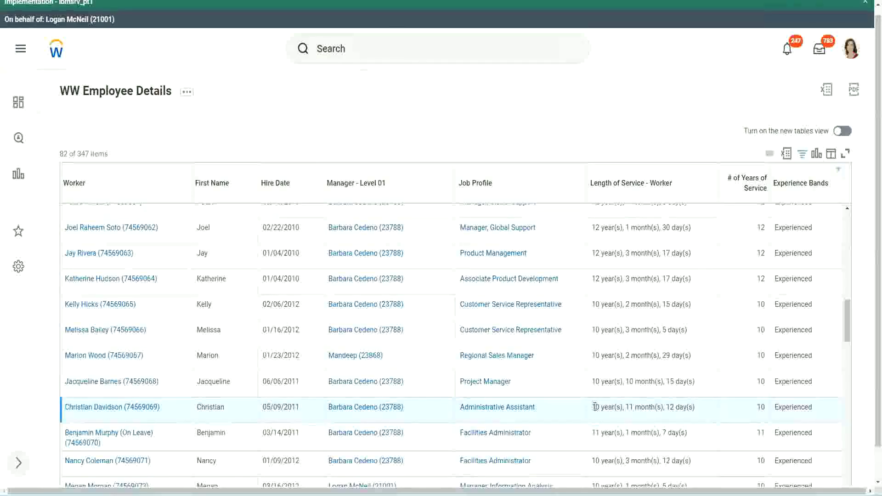
double_click(760, 407)
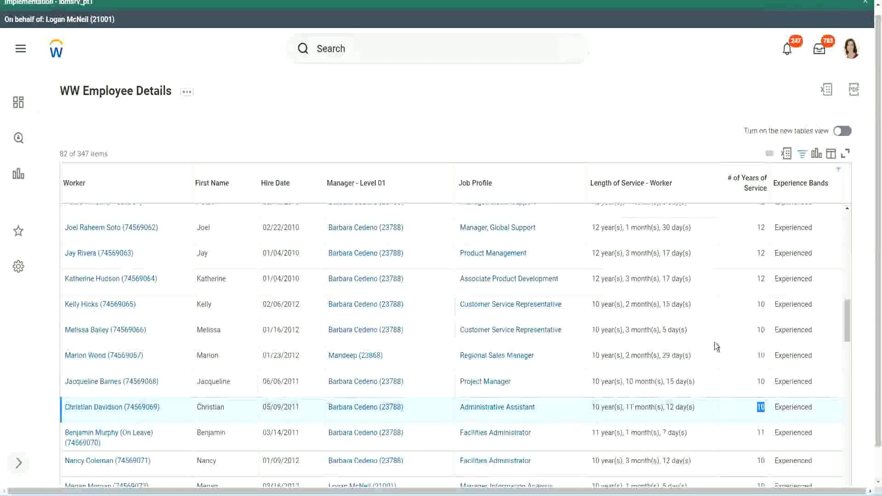
click(759, 283)
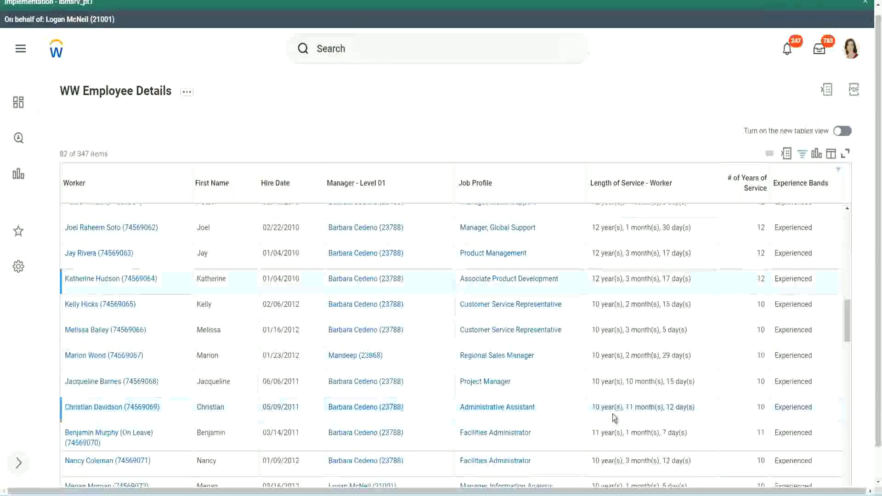
double_click(595, 407)
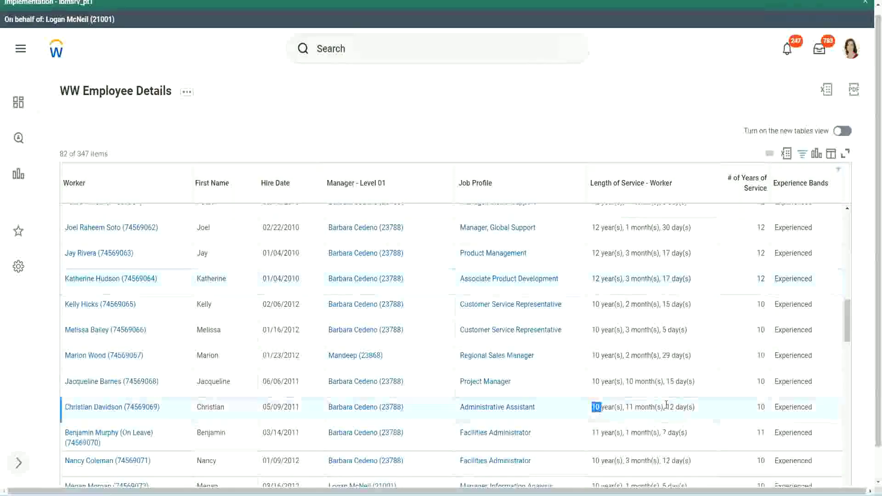
click(666, 404)
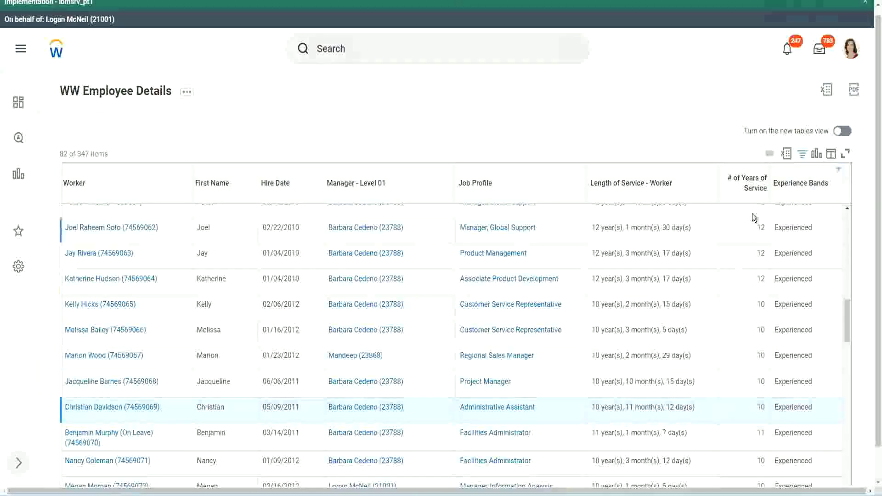
Step: Recheck the service values in the Manager, Global Support and Administrative Assistant rows, and examine the months of service in the Project Manager row
double_click(761, 228)
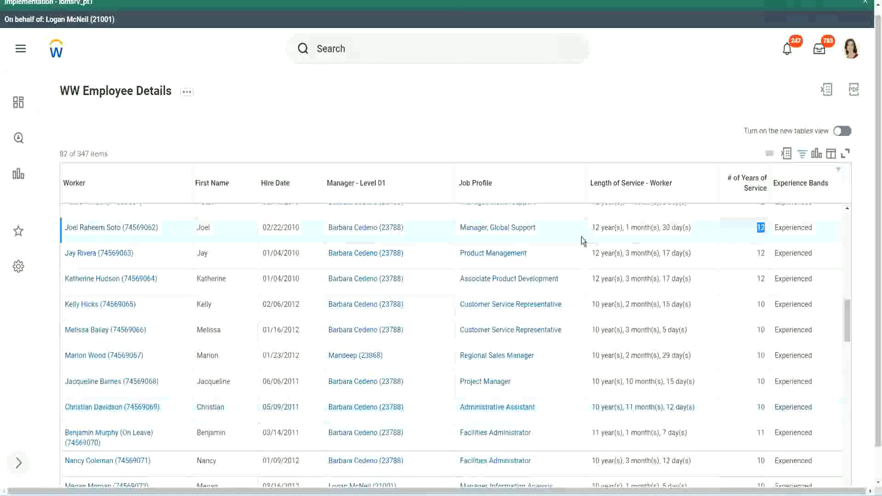
drag(592, 228, 704, 227)
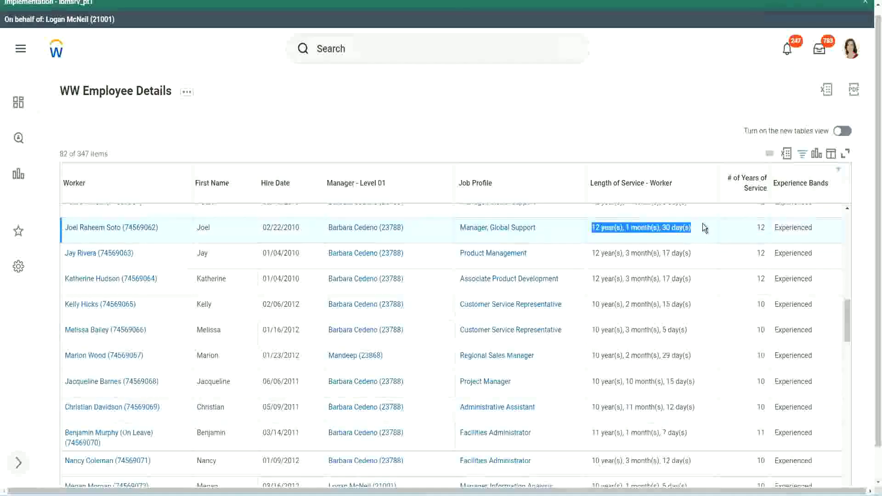
click(685, 407)
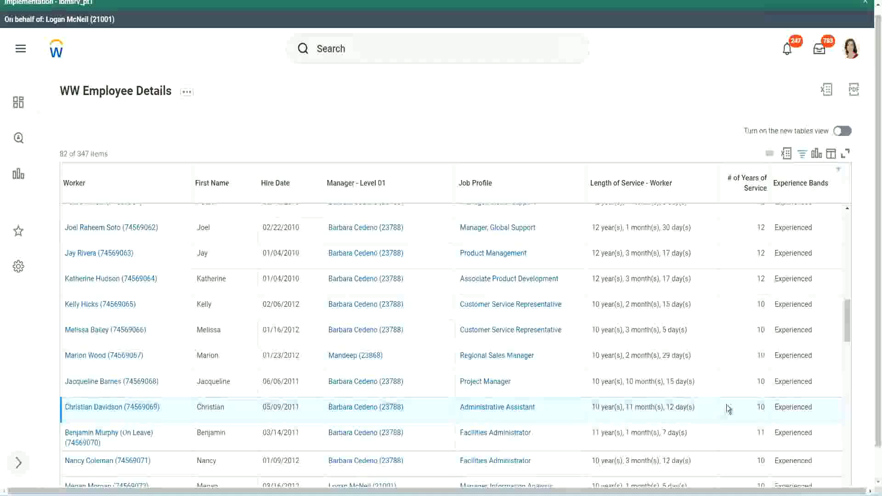
double_click(761, 407)
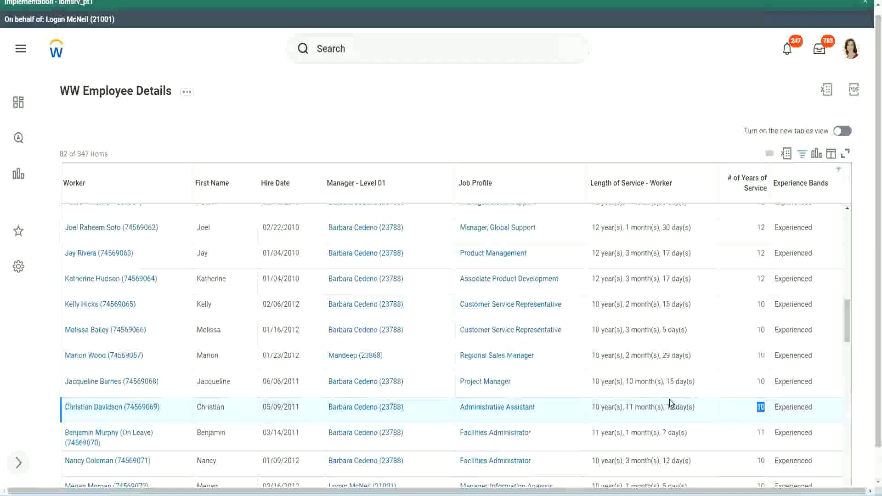
click(729, 410)
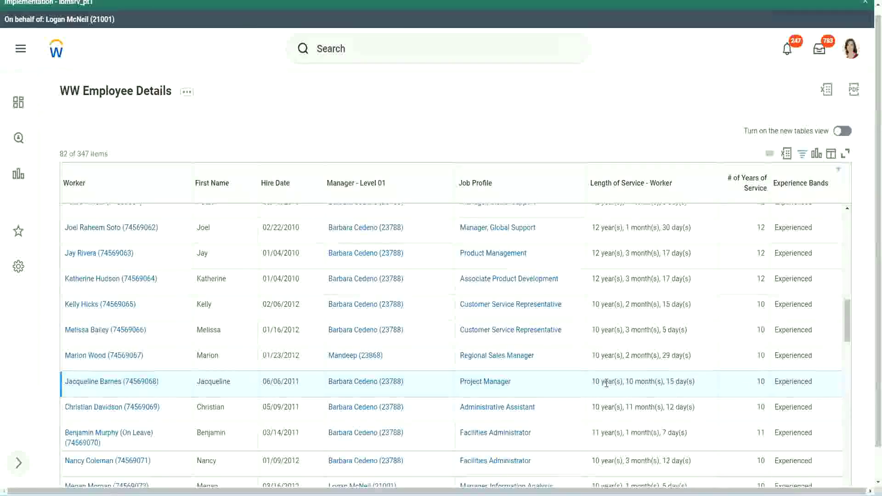
double_click(630, 382)
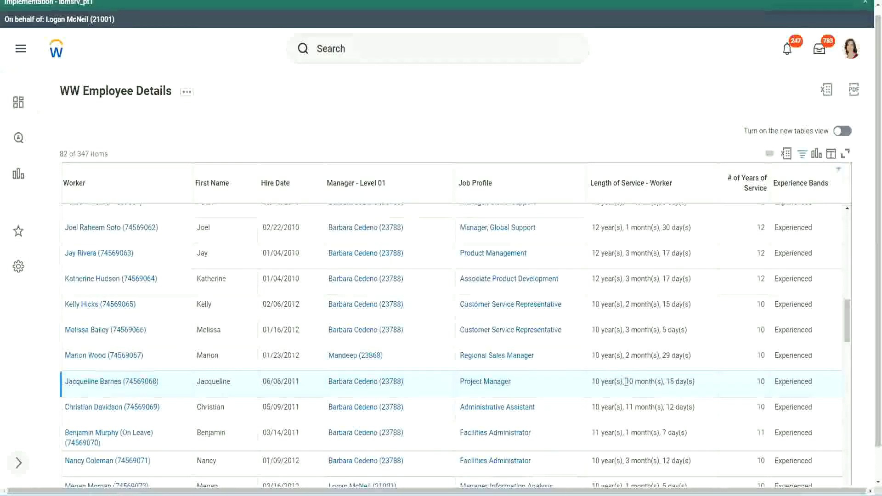
click(659, 382)
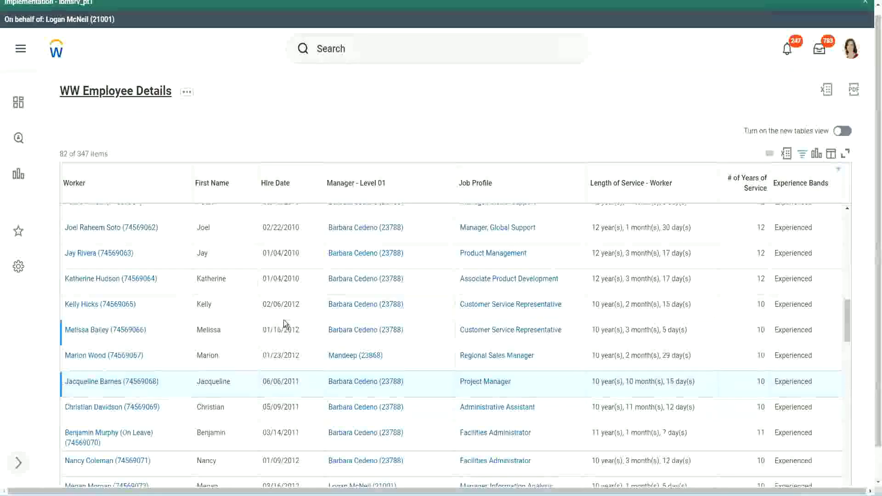
Step: Open the Experience Bands calculated field from the report definition in a new tab and review its conditions and return values
scroll(289, 319, down, 4)
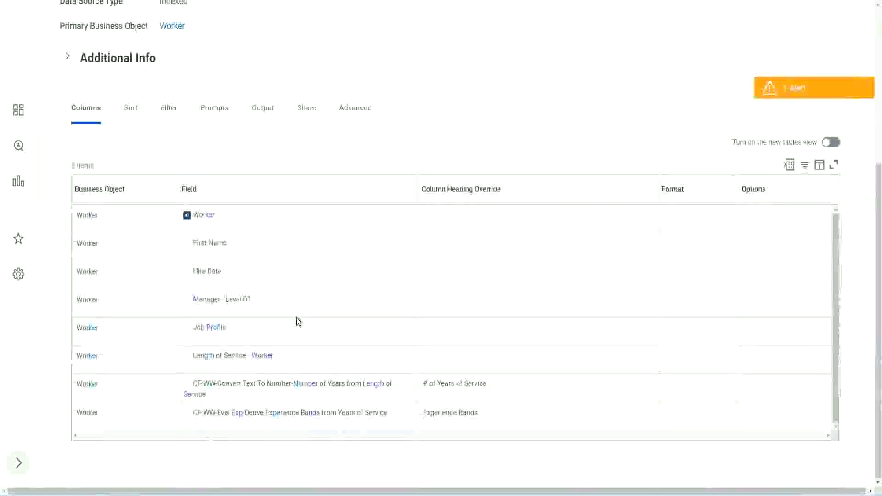
right_click(240, 415)
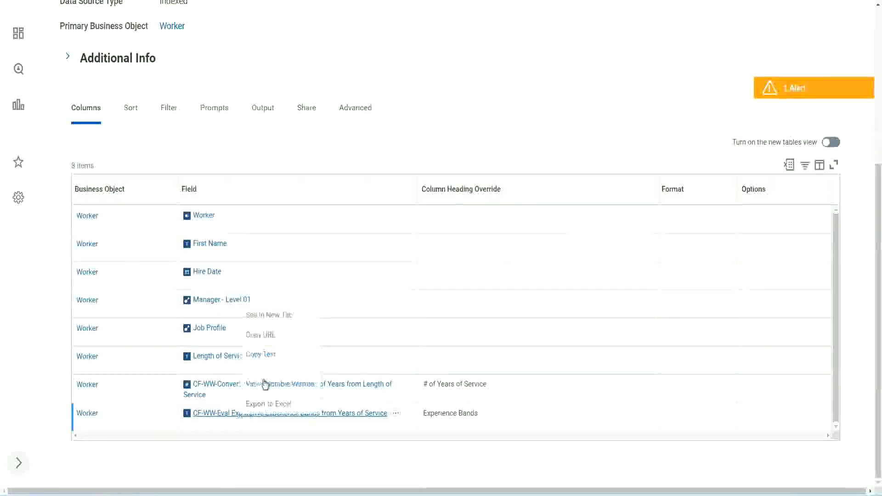
click(278, 316)
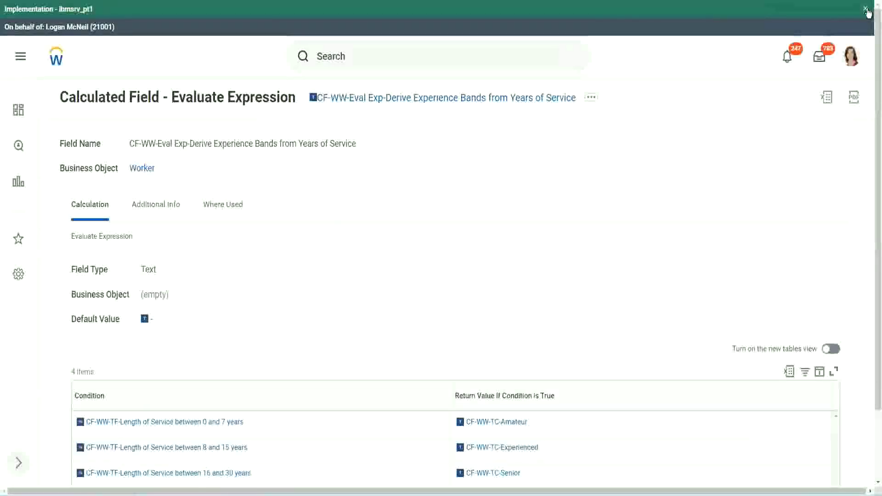
click(866, 10)
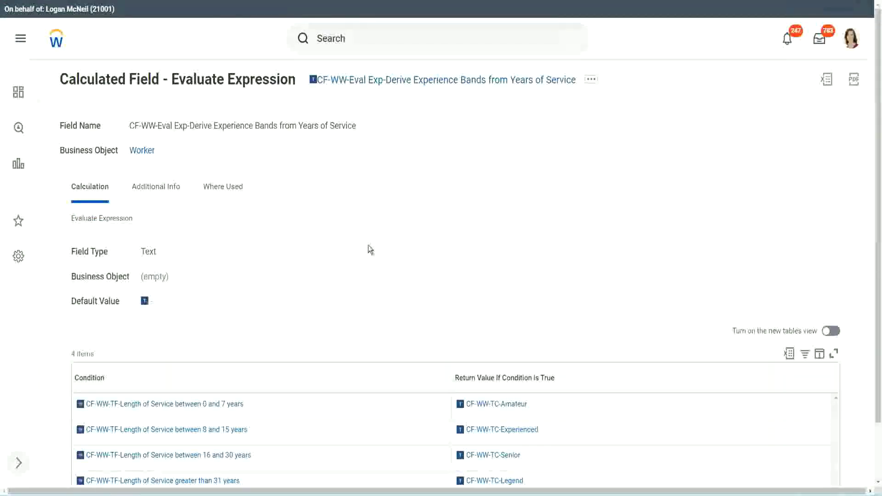
scroll(353, 263, down, 1)
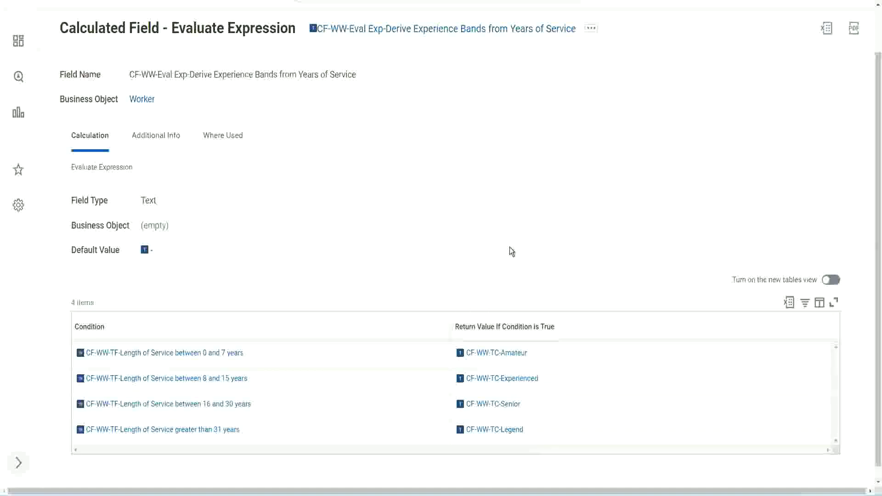
Step: Copy the name text of the CF-WW-Eval Exp-Derive Experience Bands from Years of Service calculated field
click(400, 324)
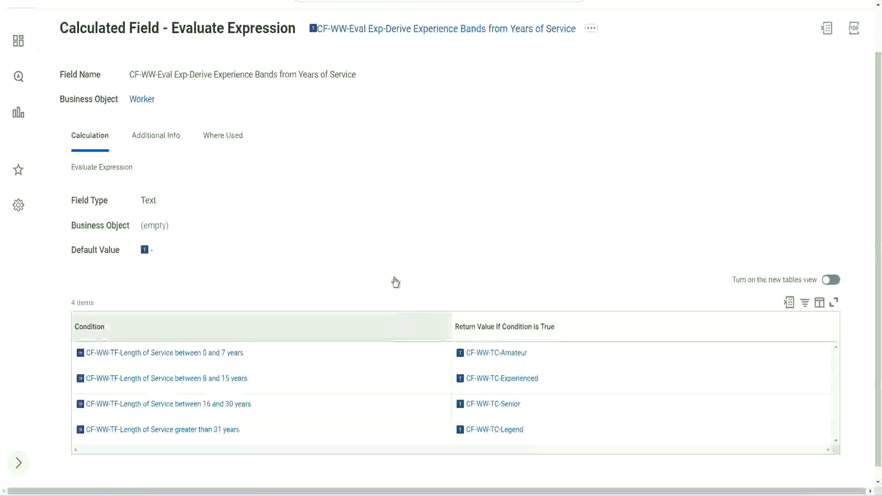
click(394, 213)
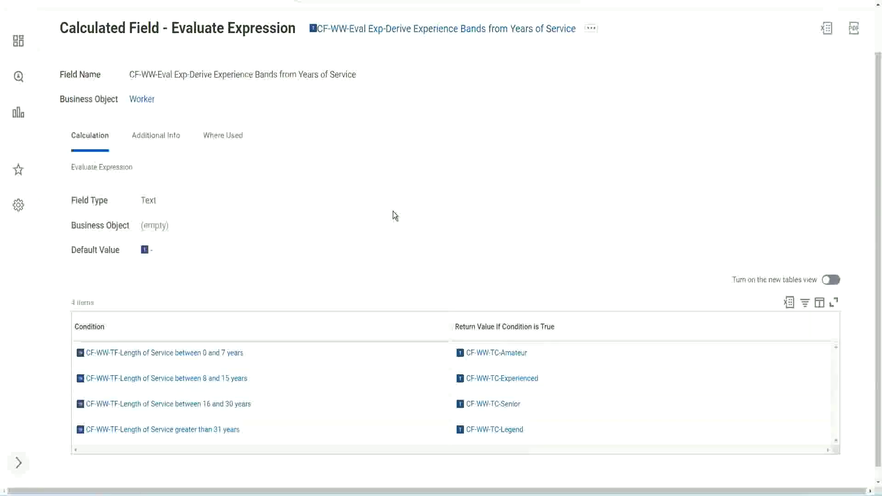
right_click(387, 31)
click(414, 82)
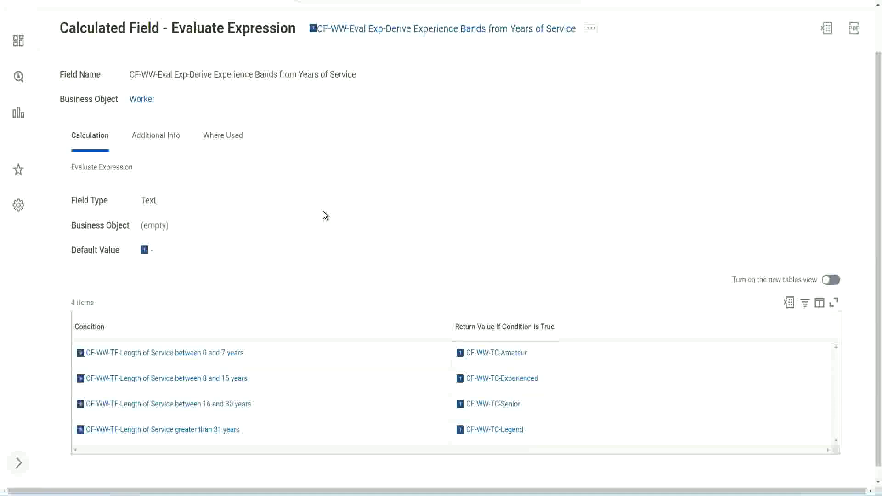
Step: Search for "create cal field" from the report definition page and open the Create Calculated Field task
scroll(343, 182, up, 1)
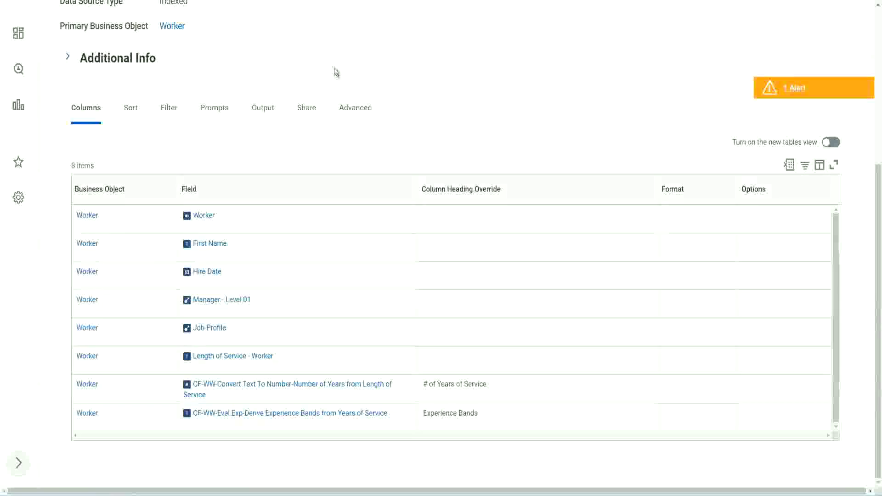
scroll(335, 69, up, 5)
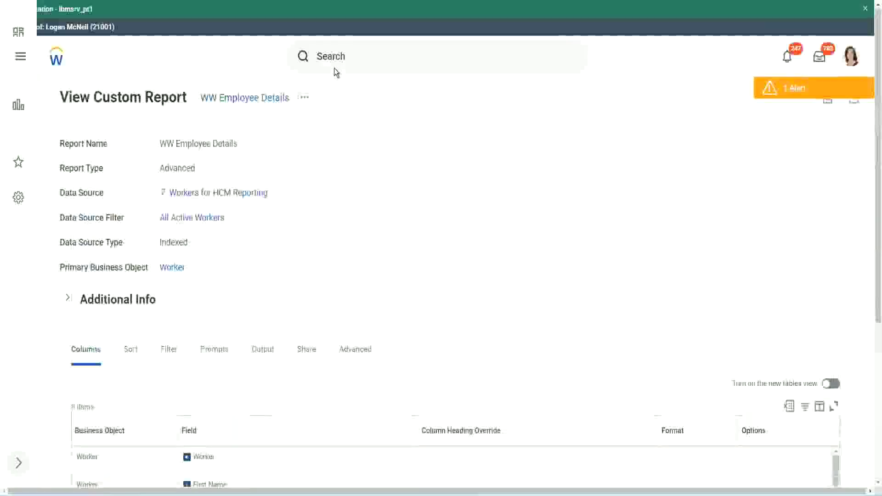
click(359, 55)
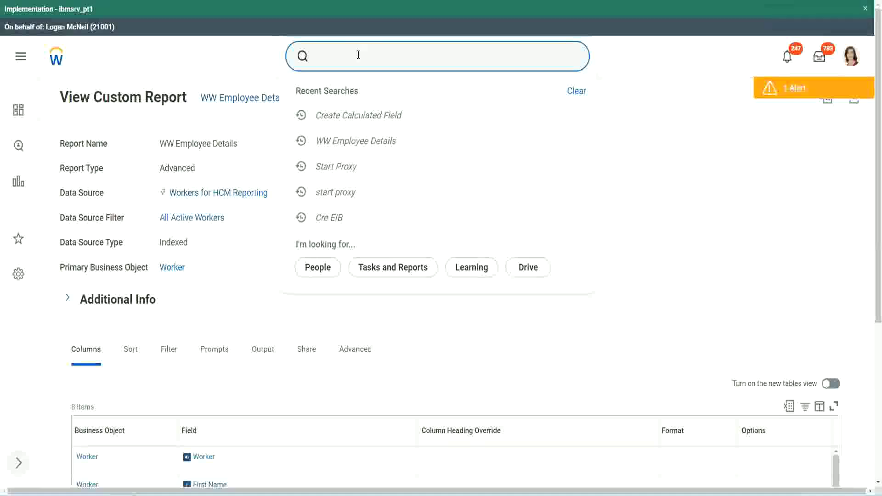
text(create cal field)
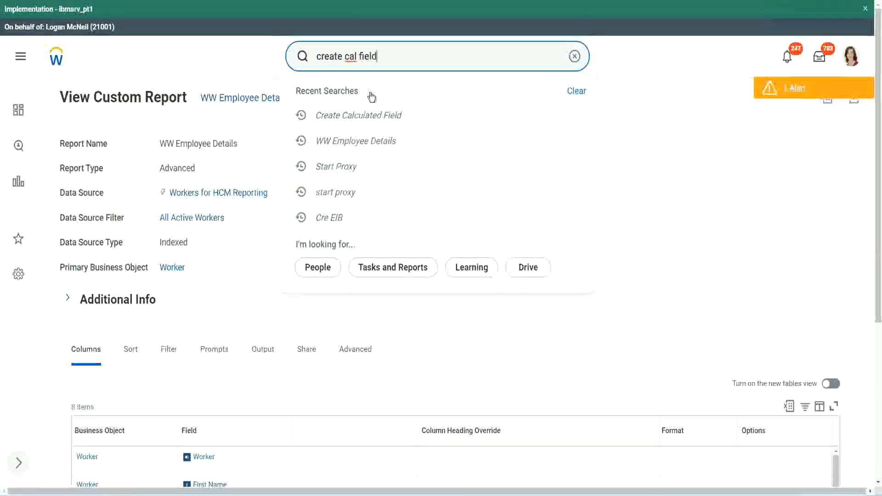
click(371, 96)
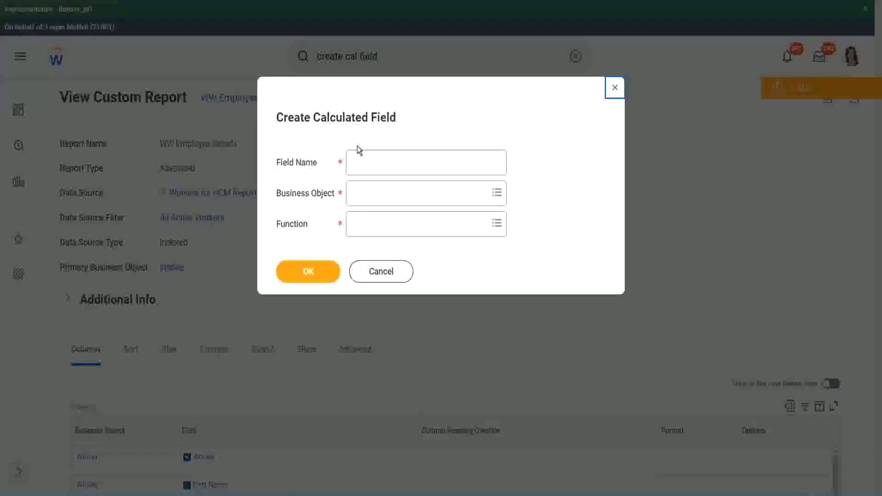
Step: Paste the copied name as the new field's name and insert "Bands" after "CF-WW-Eval Exp"
click(373, 164)
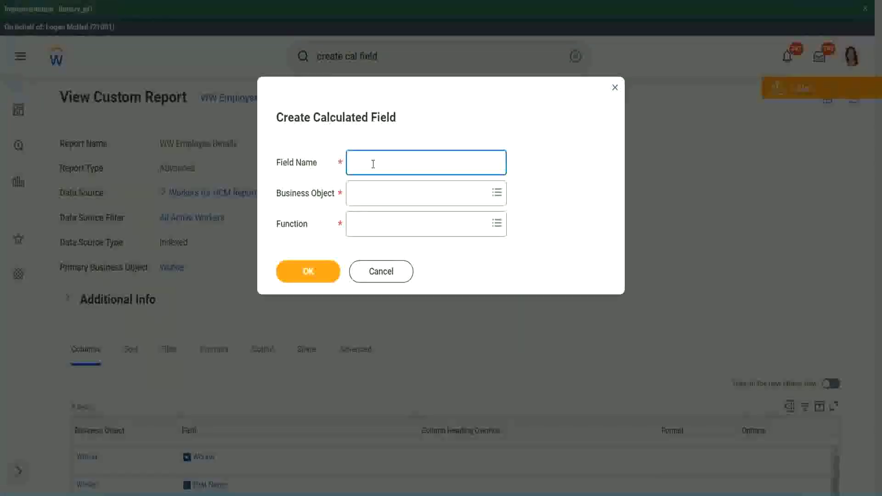
key(ctrl+v)
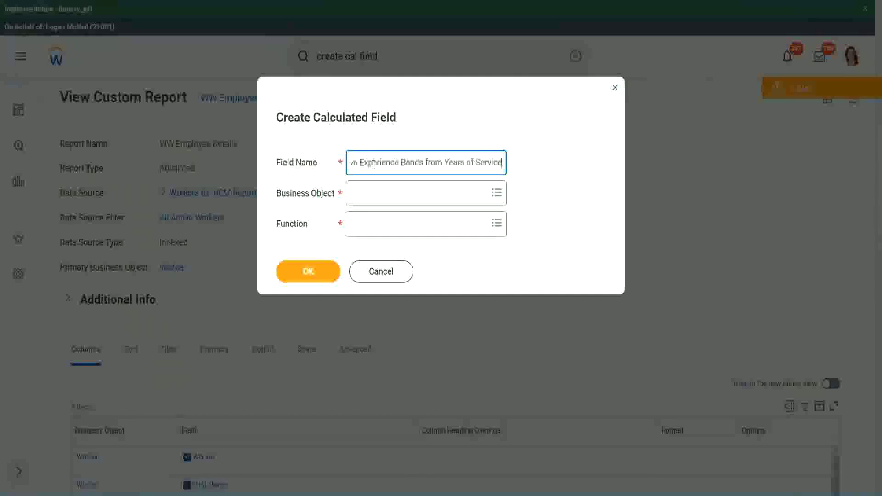
drag(400, 162, 321, 151)
click(399, 162)
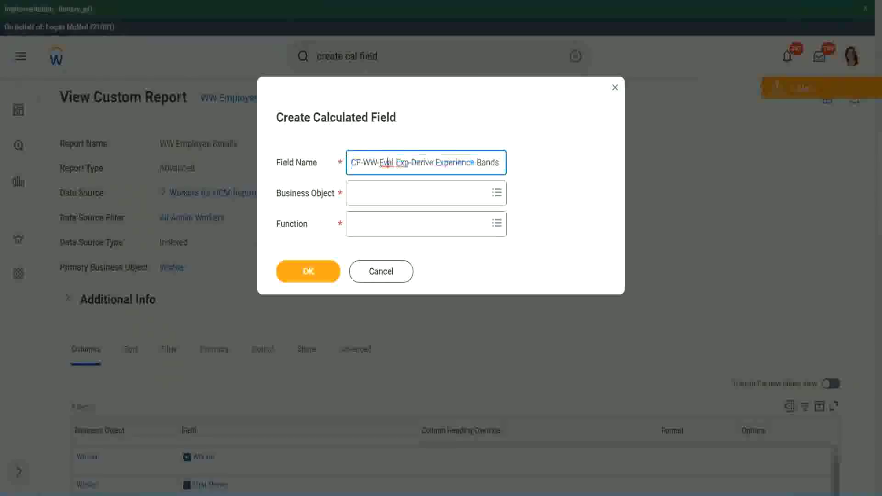
double_click(402, 163)
key(Right)
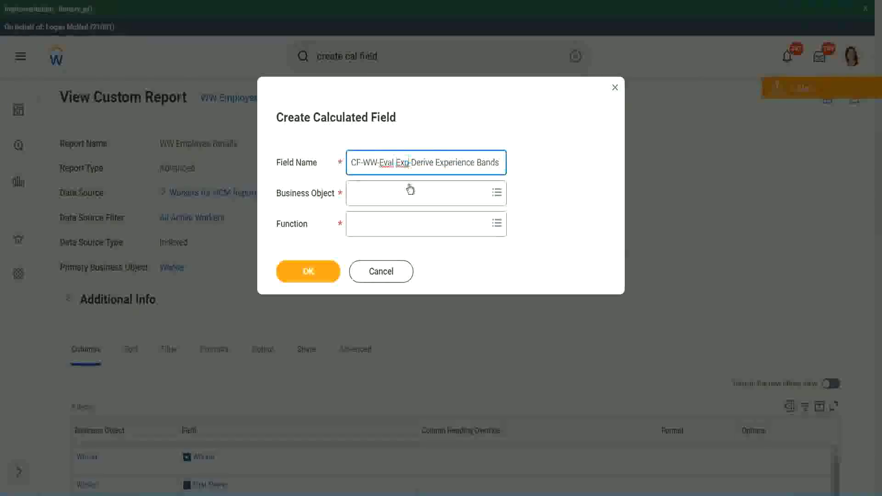
text(bands)
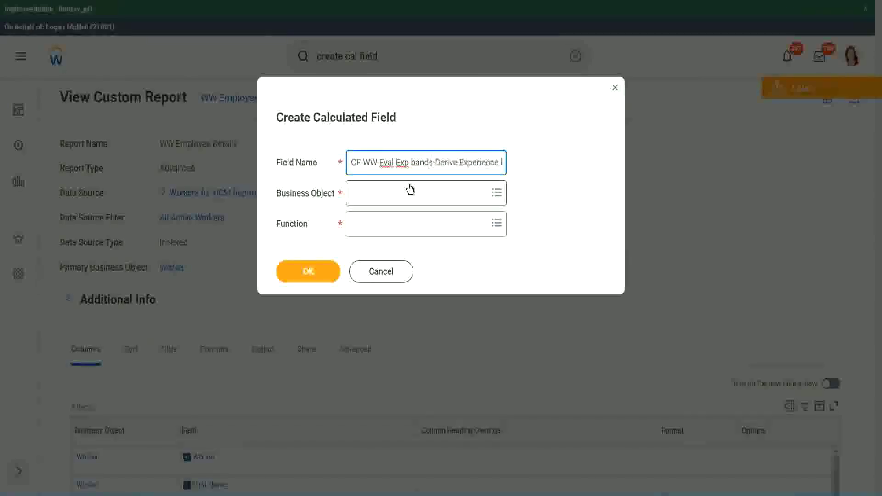
key(Left)
key(Left)
key(Left)
key(Left)
key(shift+Left)
text(B)
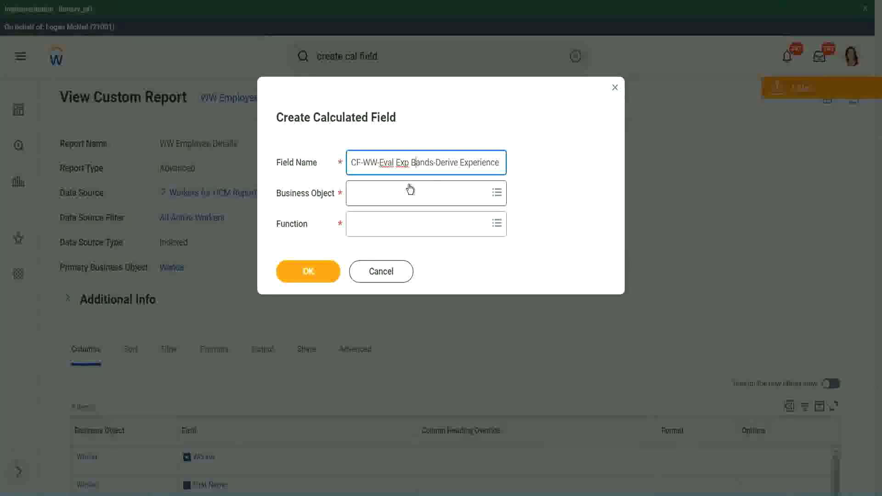
Step: Replace "Derive" with "Determine" in the new field's name, keeping "Experience Bands from Years of Service" after it
key(Right)
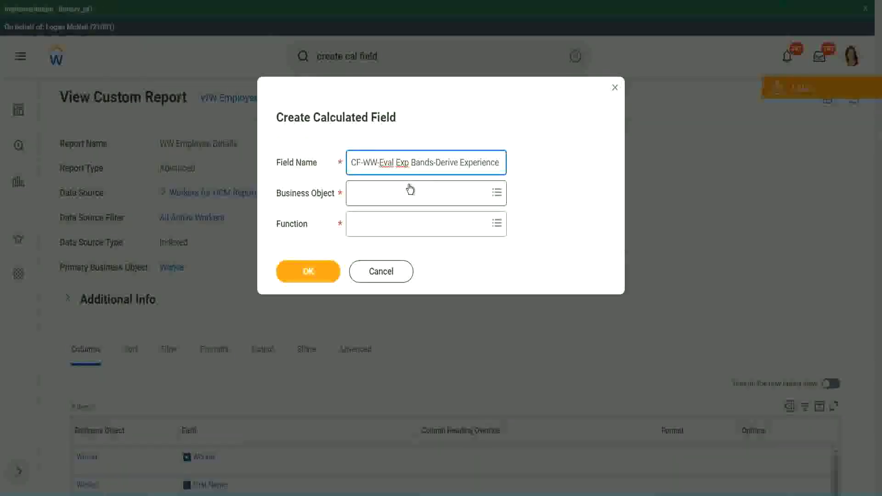
key(Right)
text(Band)
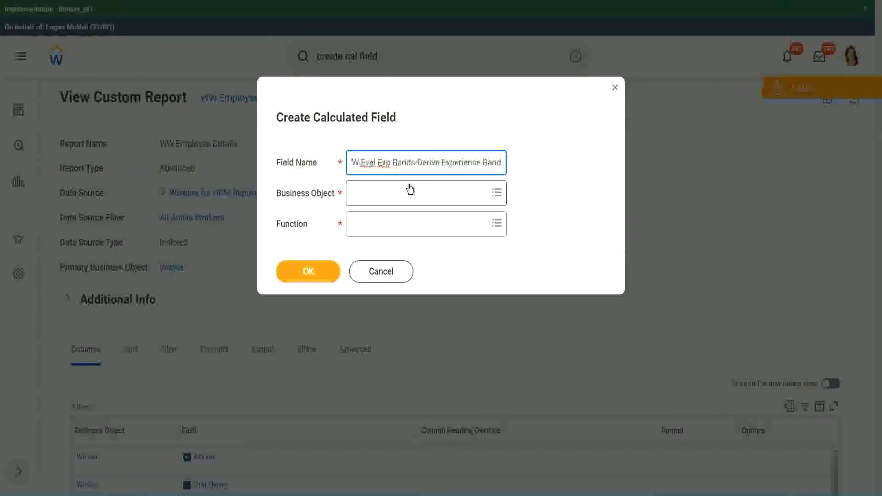
text(s from Years of)
key(Left)
key(Left)
key(Left)
key(Left)
key(Left)
key(Left)
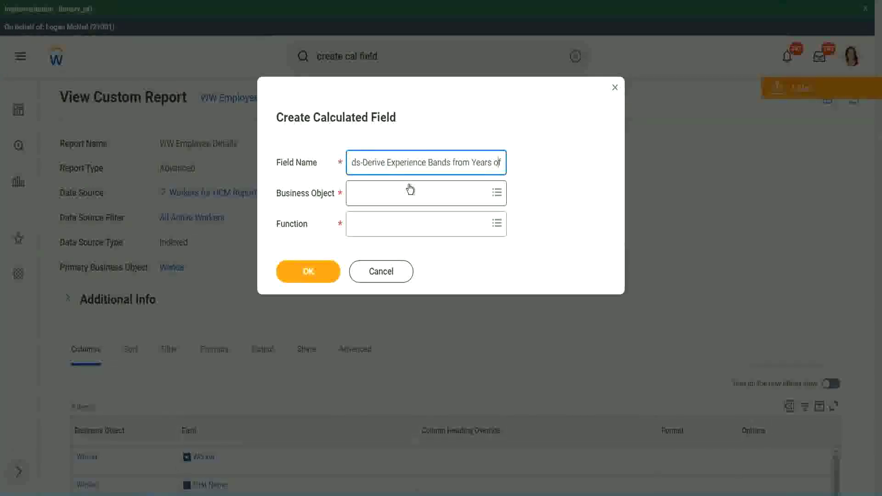
key(Left)
key(Left)
key(Left)
key(Left)
key(Left)
key(Left)
key(Left)
key(Left)
key(Left)
key(Left)
key(Left)
key(Left)
key(Left)
key(Left)
key(Left)
key(Left)
key(Left)
key(Left)
key(Left)
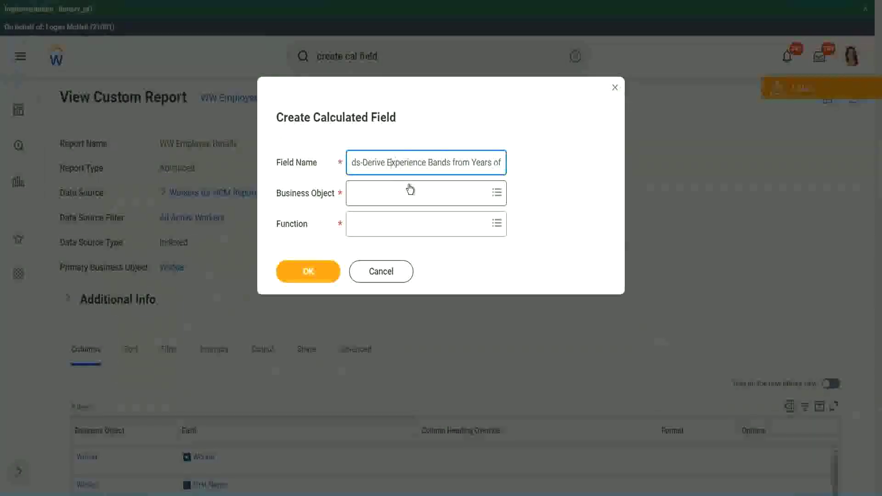
key(shift+Left)
key(shift+Left)
key(shift+Left)
key(shift+Left)
key(shift+Left)
key(shift+Left)
text(Determine)
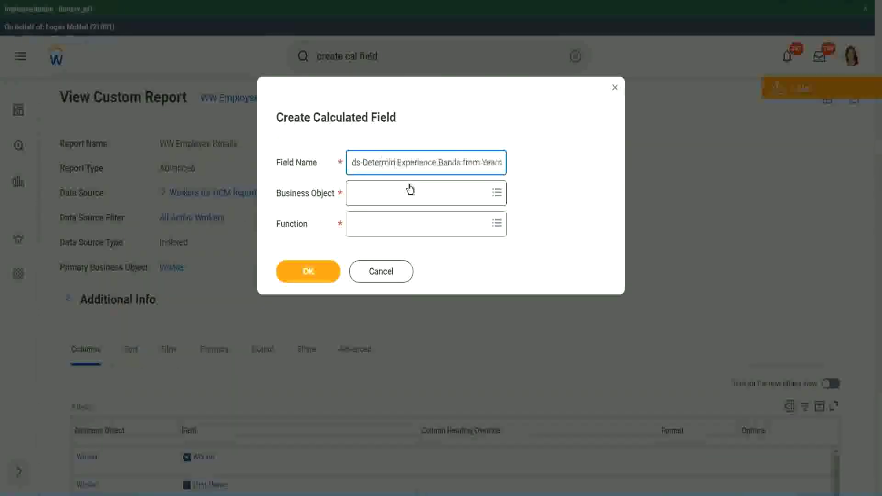
key(Right)
key(Right)
key(Right)
key(Right)
key(Right)
key(Right)
key(Right)
key(Right)
key(Right)
key(Right)
key(Right)
key(Right)
key(Right)
key(Right)
key(Right)
key(Right)
key(Right)
key(Right)
key(Right)
key(Right)
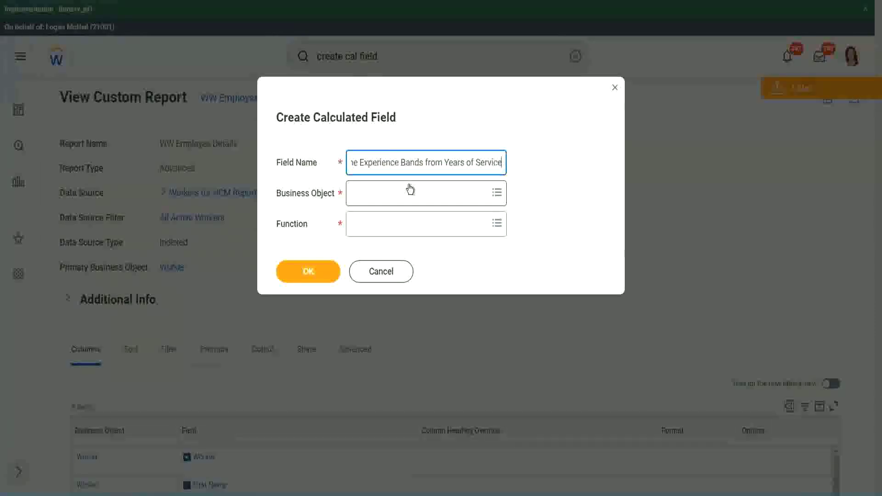
Step: Search the business objects for "worker" and set the new field's business object to Worker
click(392, 193)
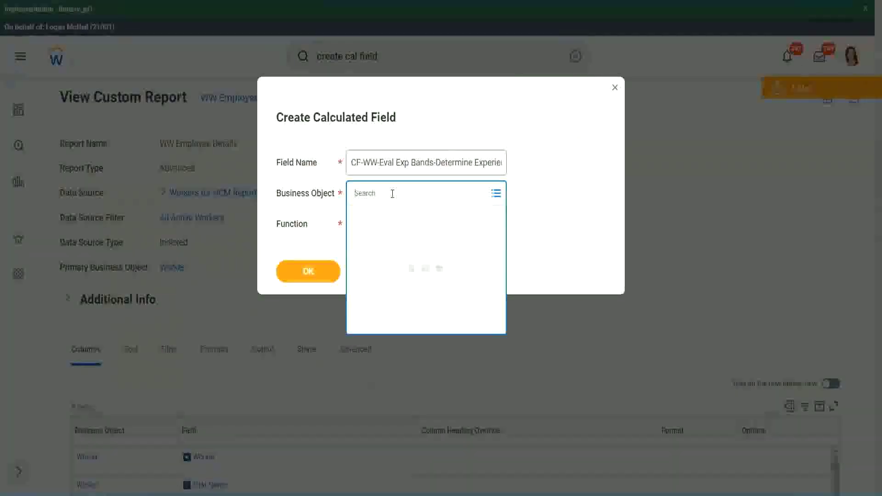
text(work)
key(Return)
text(er)
key(Return)
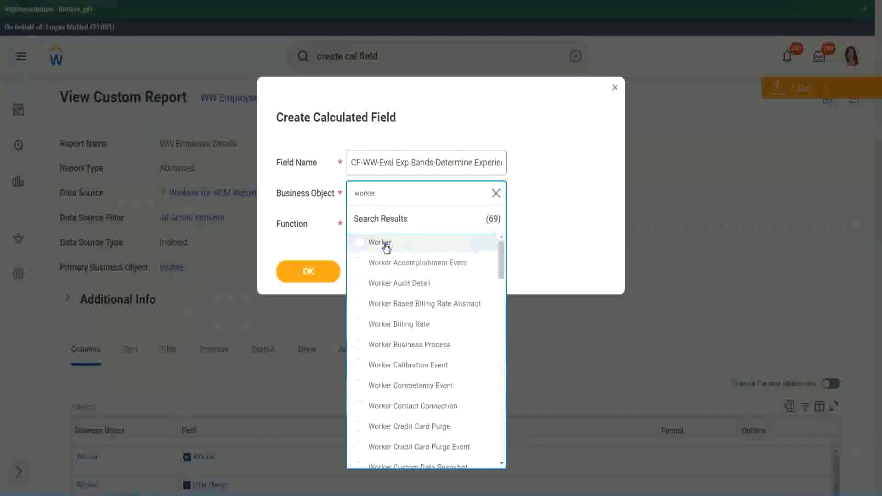
click(384, 244)
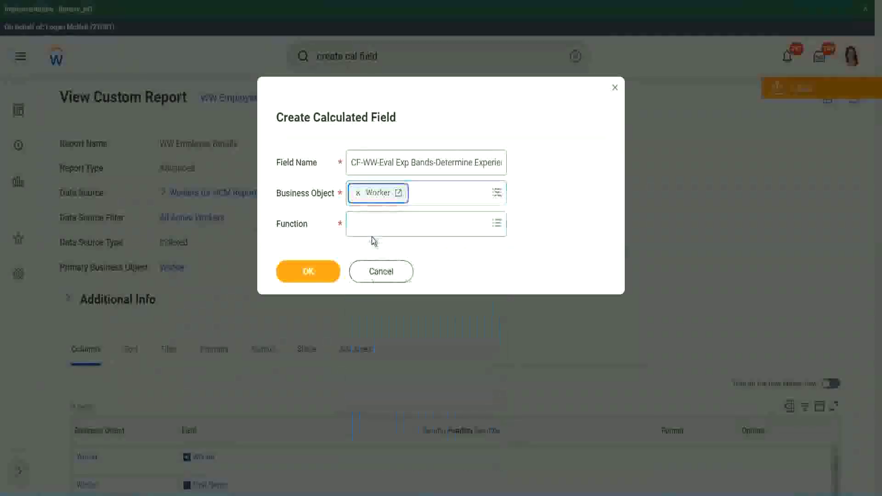
Step: Search the functions for "eval exp" and choose Evaluate Expression Band as the field's function
click(373, 222)
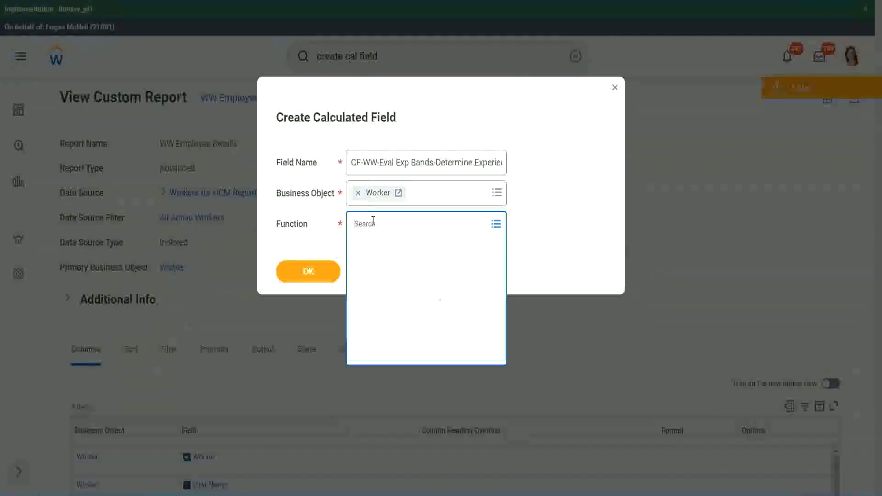
text(eval ex)
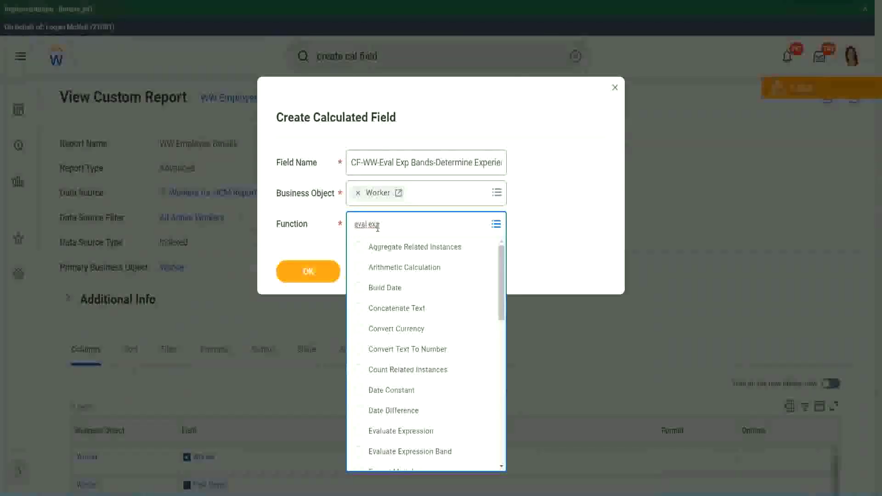
text(p)
key(Return)
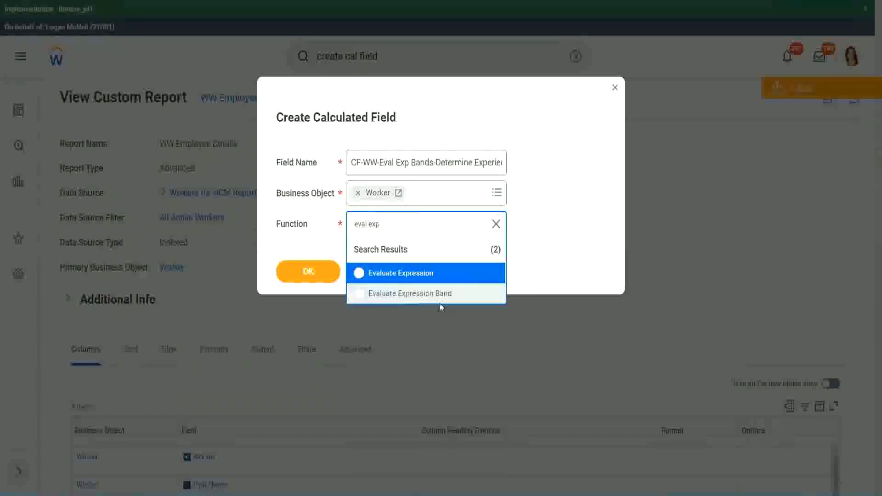
click(445, 298)
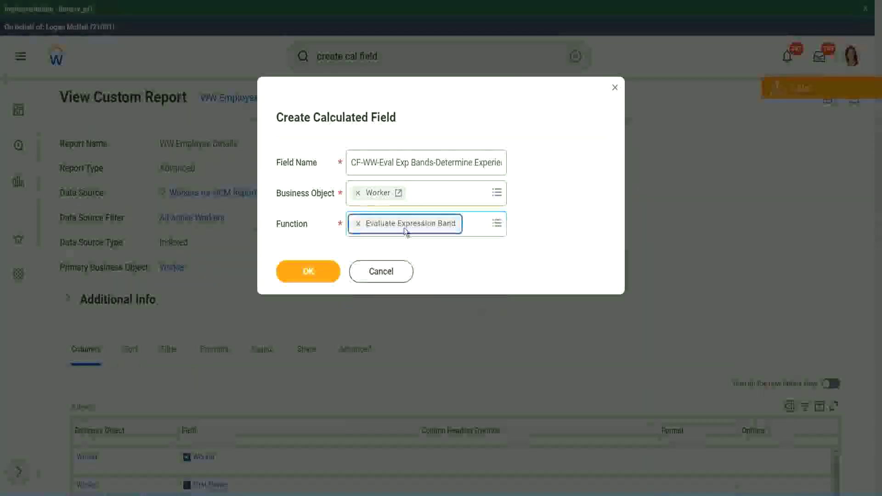
Step: Change "Bands" to "Band" after "Eval Exp" in the field name and continue to the field's calculation setup
click(434, 162)
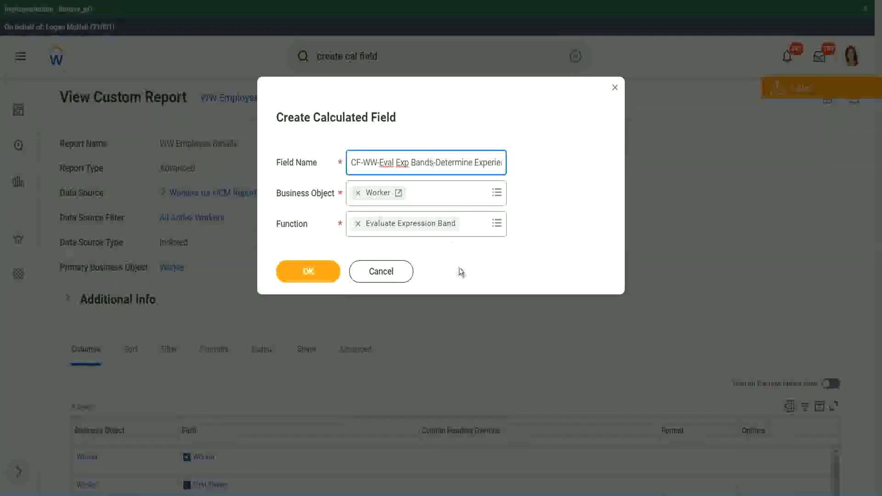
key(BackSpace)
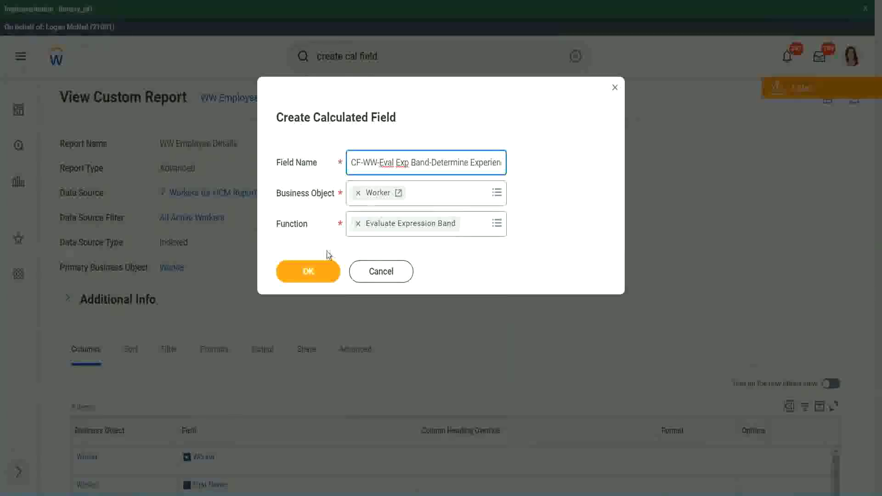
click(309, 271)
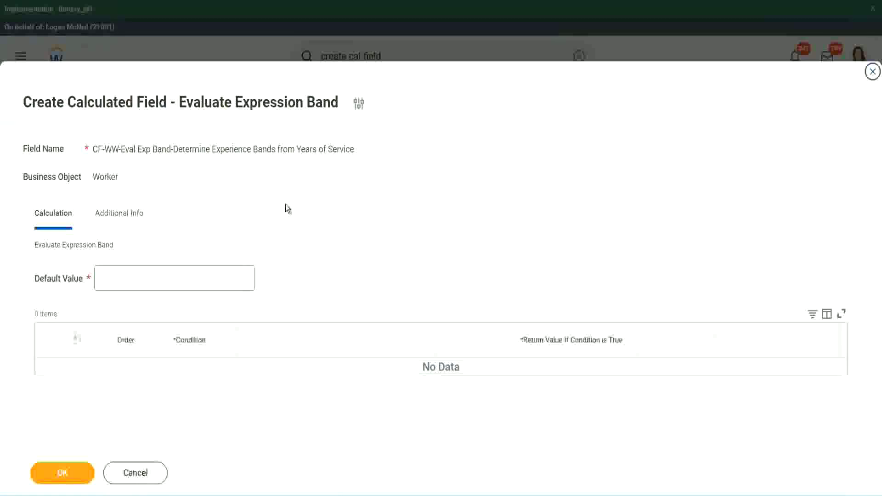
Step: Set the default value to "-" and add the first condition row
click(127, 285)
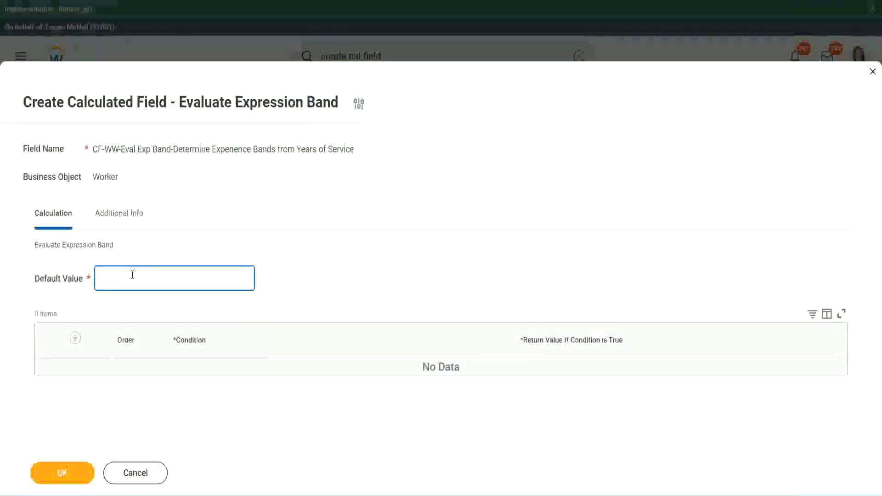
text(N)
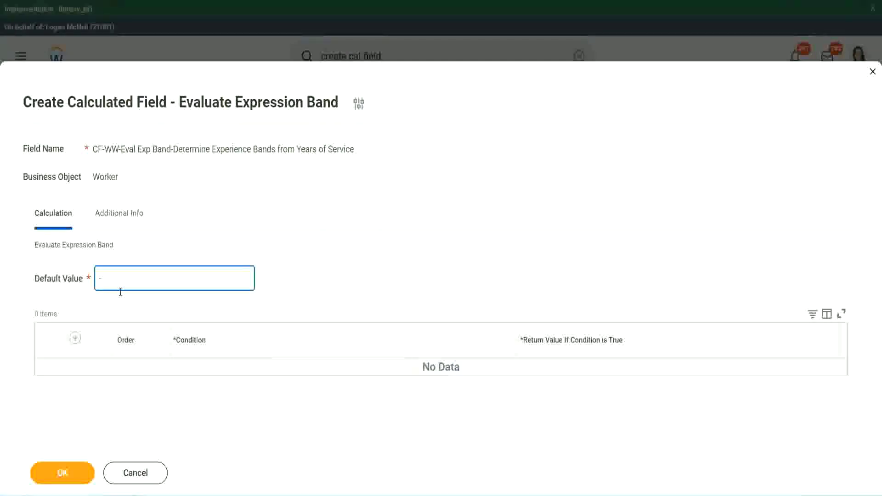
key(Tab)
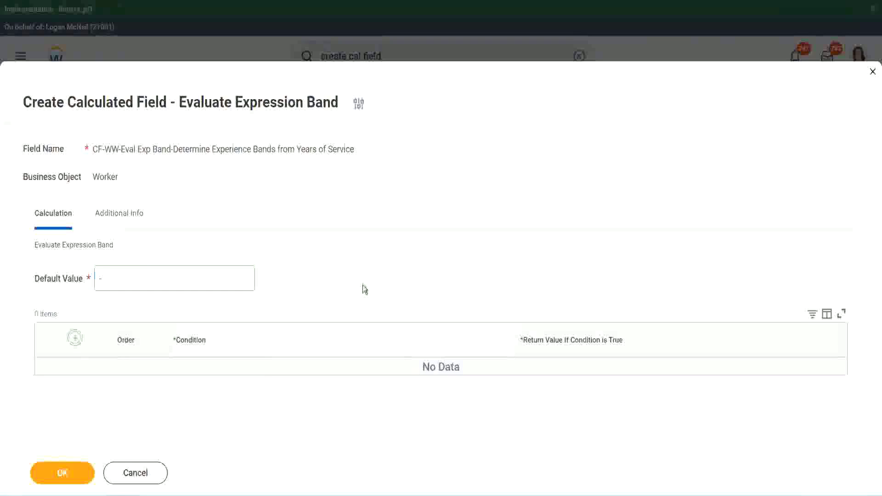
key(Return)
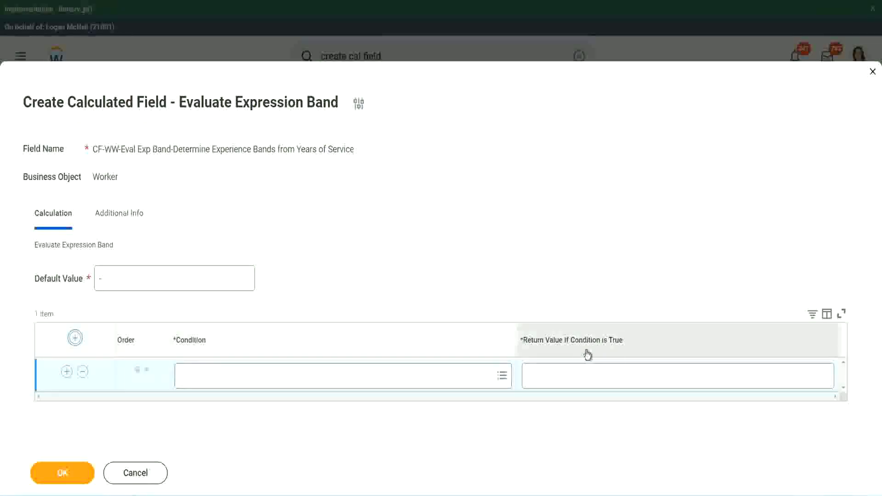
click(575, 378)
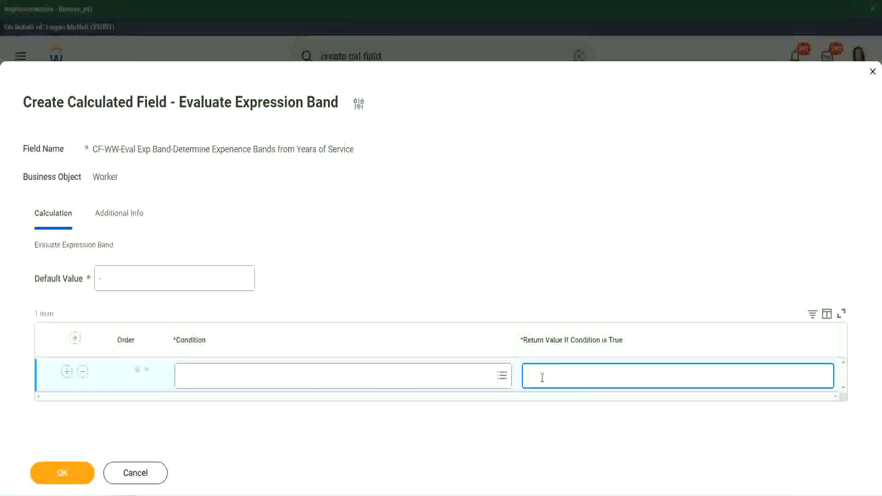
text(adkadjaidjaijdia)
key(BackSpace)
key(BackSpace)
key(BackSpace)
key(BackSpace)
key(BackSpace)
key(BackSpace)
key(BackSpace)
key(BackSpace)
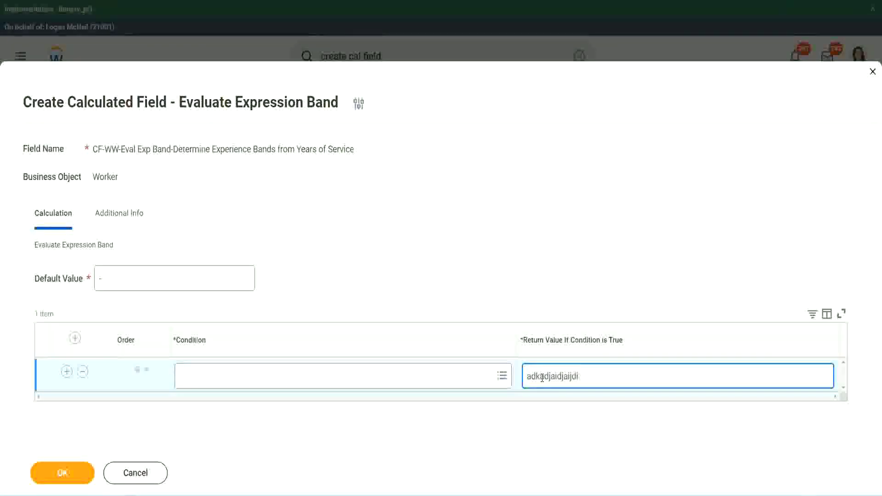
key(BackSpace)
key(BackSpace)
key(BackSpace)
key(BackSpace)
key(BackSpace)
key(BackSpace)
key(BackSpace)
key(BackSpace)
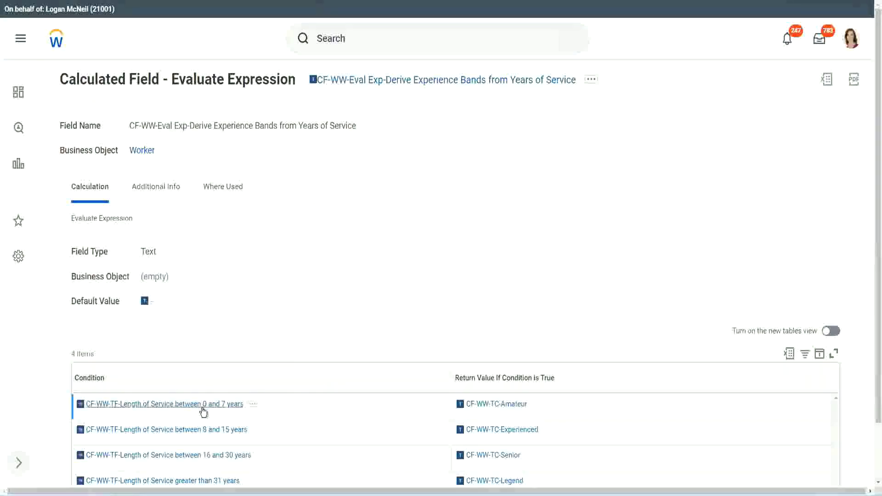
Step: Set the first row's condition to CF-WW-TF-Length of Service between 0 and 7 years, copied from the existing calculated field, with return value Amateur
right_click(202, 407)
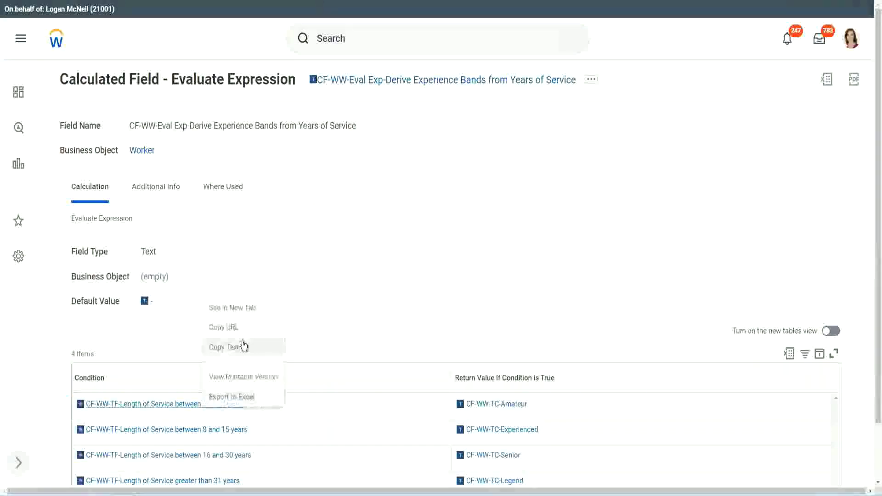
click(231, 347)
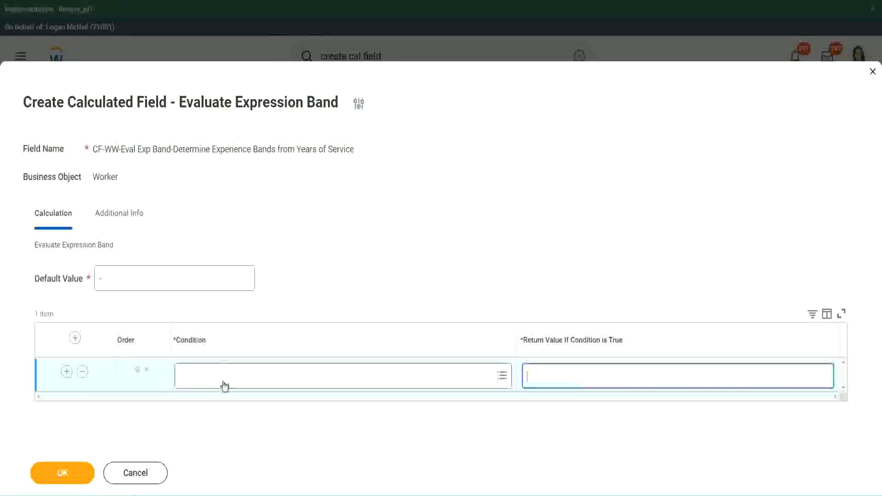
click(225, 380)
key(ctrl+v)
key(Return)
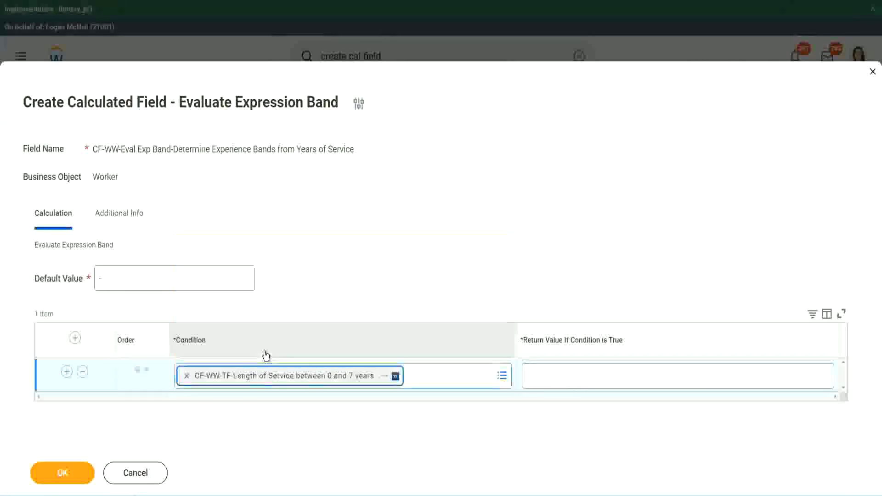
click(558, 367)
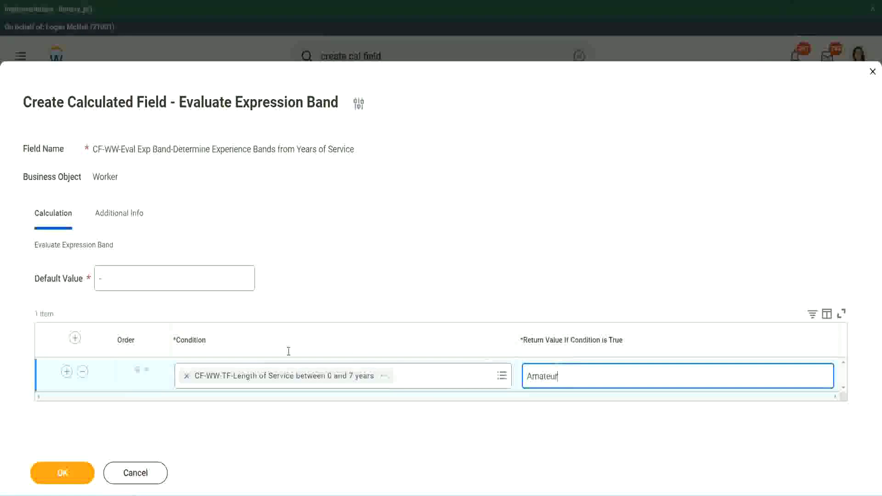
Step: Add three more empty condition rows below the Amateur row
click(66, 371)
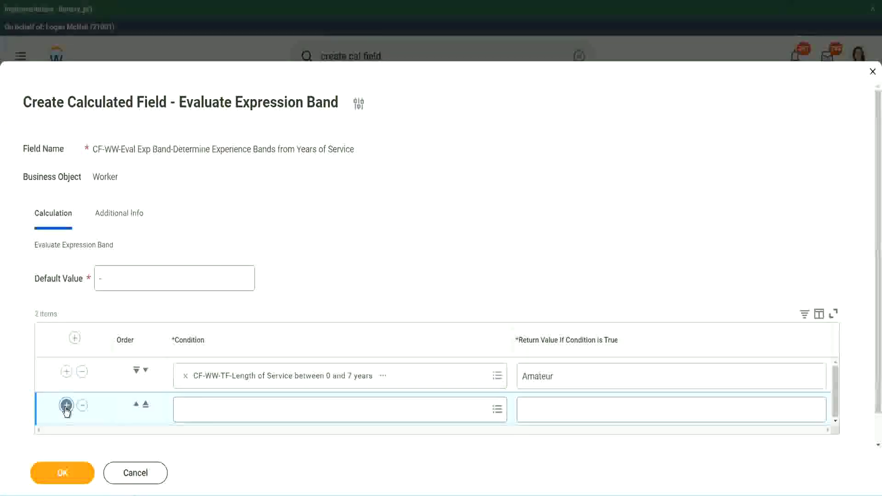
click(66, 406)
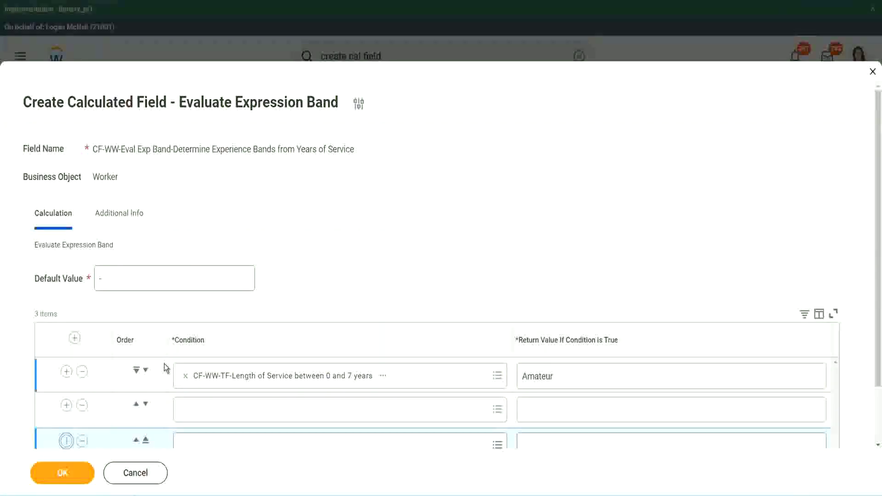
scroll(167, 367, down, 1)
click(66, 374)
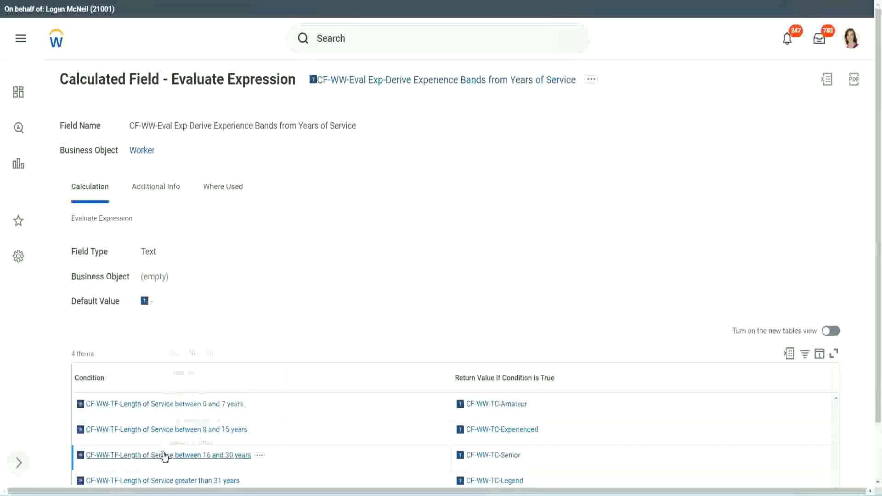
Step: Copy CF-WW-TF-Length of Service between 16 and 30 years from the existing field into the second row's condition and move that row down to third
right_click(164, 455)
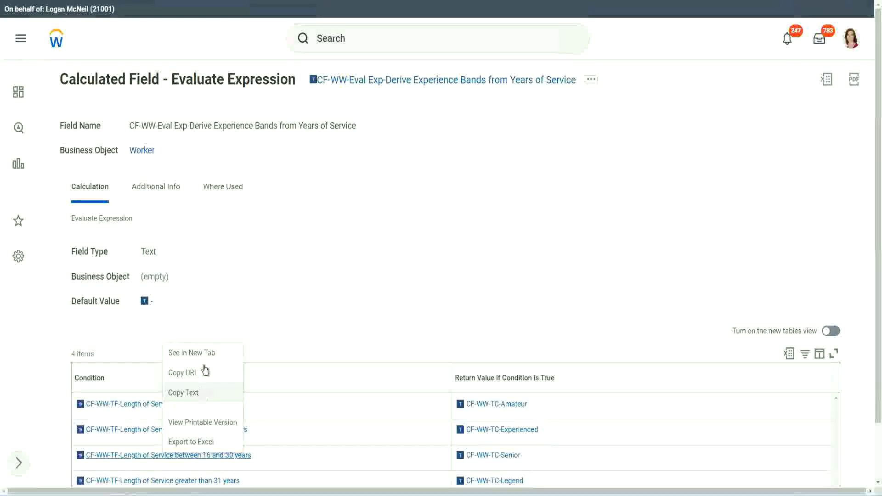
click(204, 372)
key(alt+Tab)
click(224, 341)
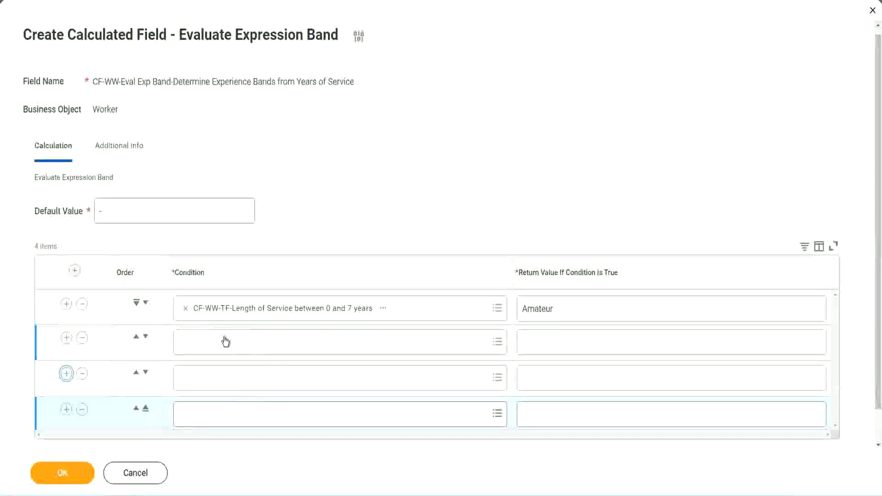
key(ctrl+v)
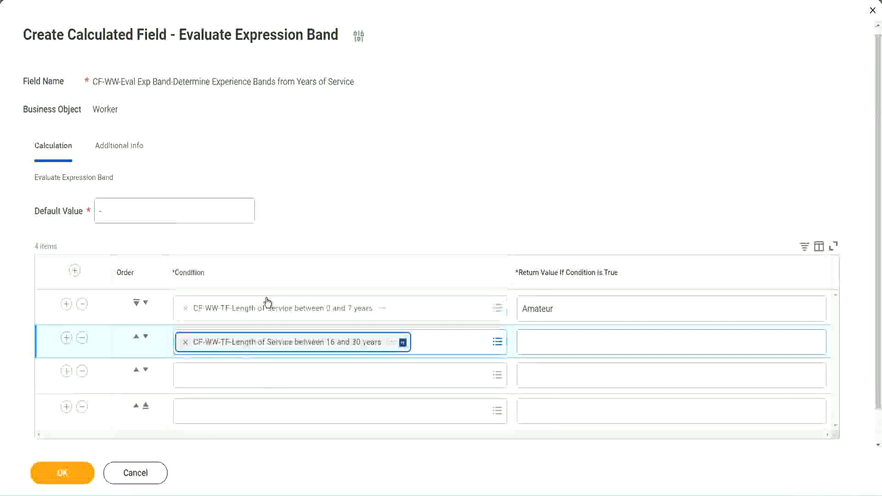
click(145, 336)
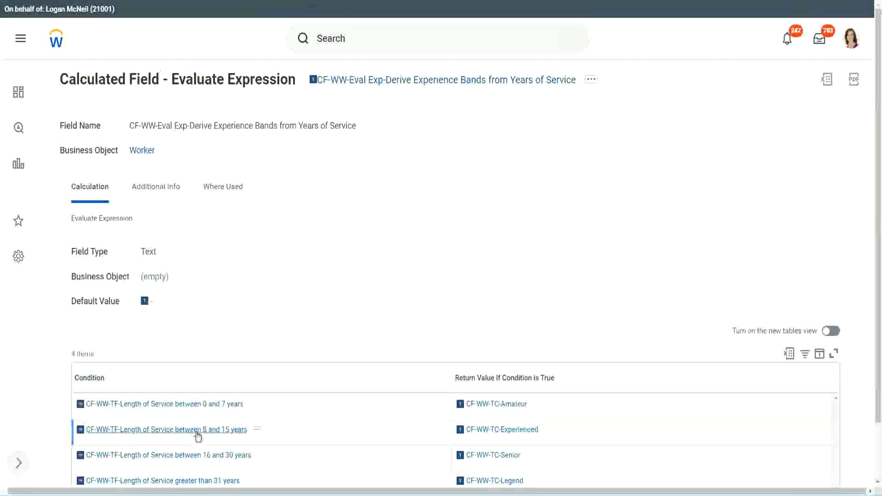
Step: Copy CF-WW-TF-Length of Service between 8 and 15 years from the existing field into the second row's condition
right_click(198, 436)
click(224, 372)
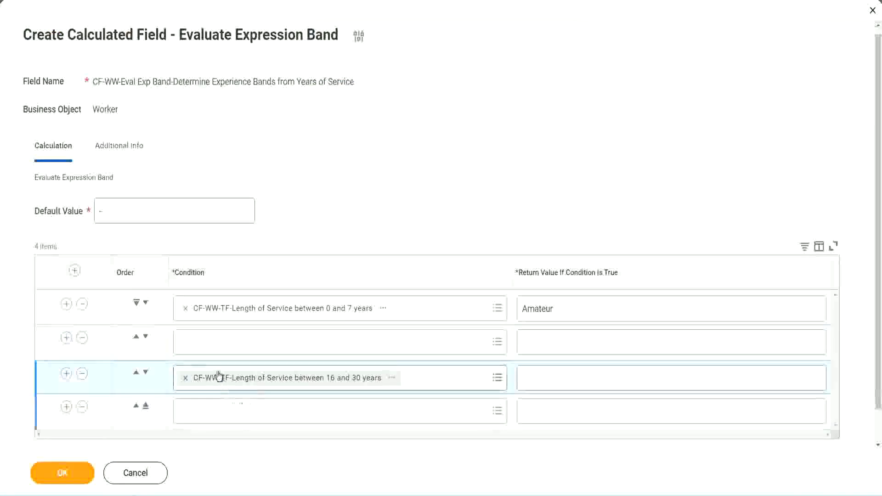
click(220, 352)
key(ctrl+v)
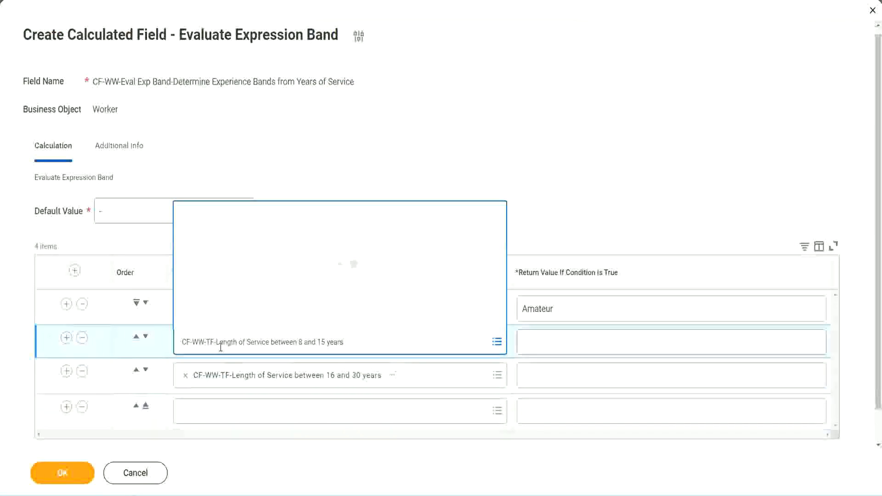
key(Return)
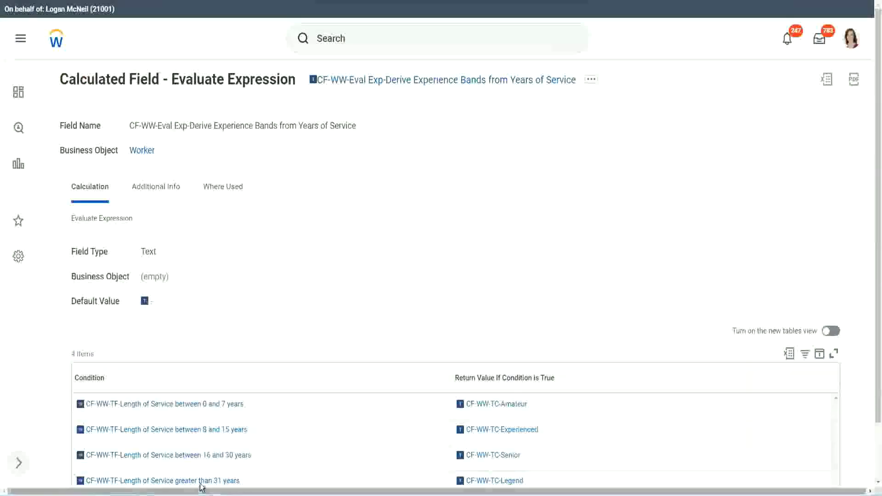
Step: Copy CF-WW-TF-Length of Service greater than 31 years from the existing field into the fourth row's condition
right_click(202, 485)
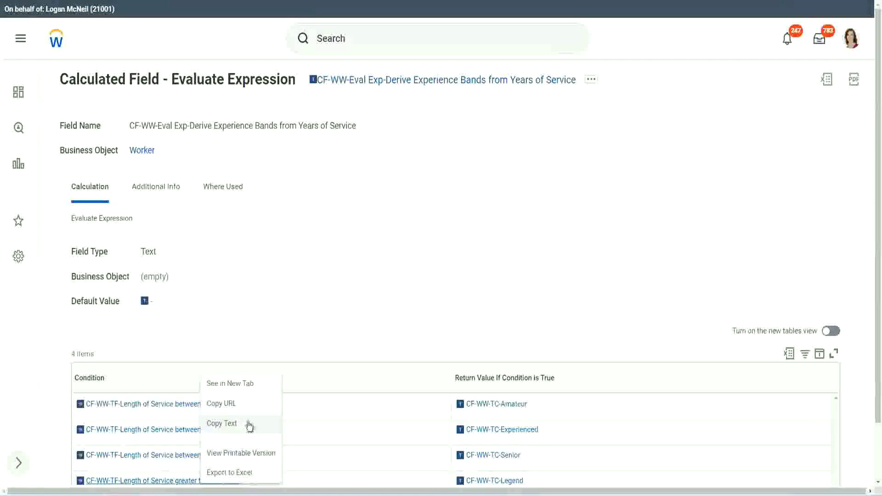
click(252, 433)
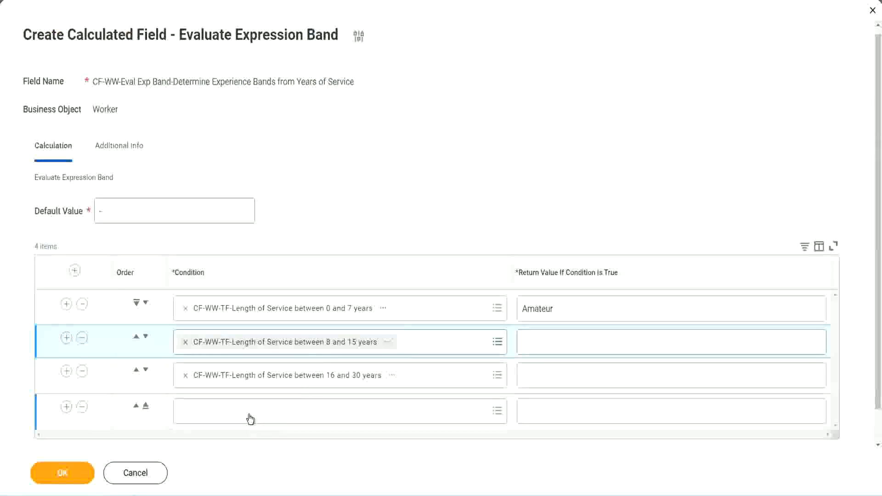
click(250, 419)
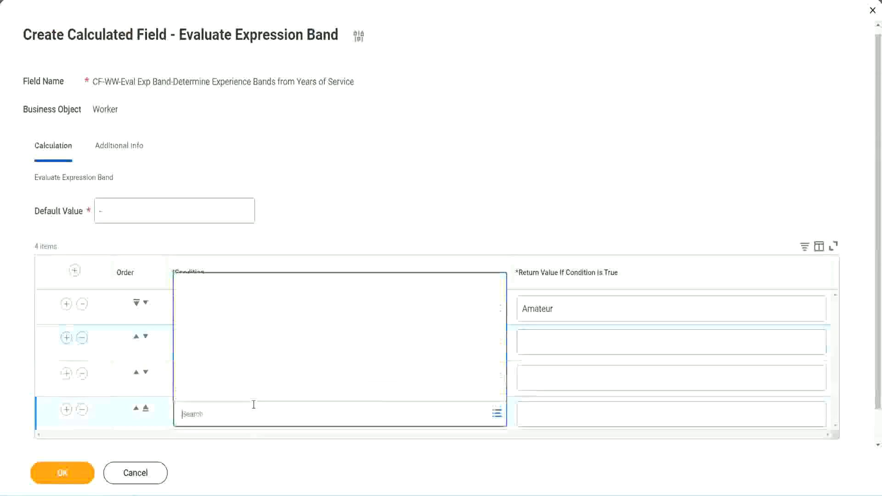
key(ctrl+v)
key(Return)
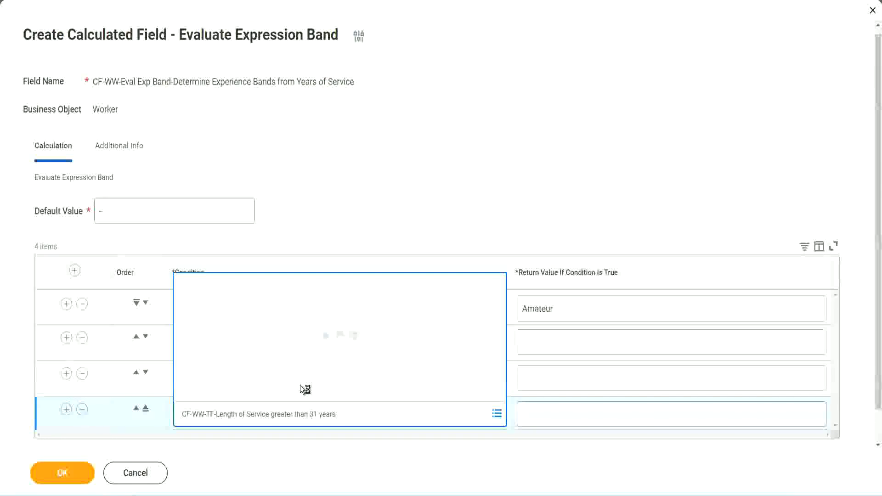
Step: Enter return values Legend for the fourth row, Senior for the third and Experienced for the second, and save the calculated field
click(580, 413)
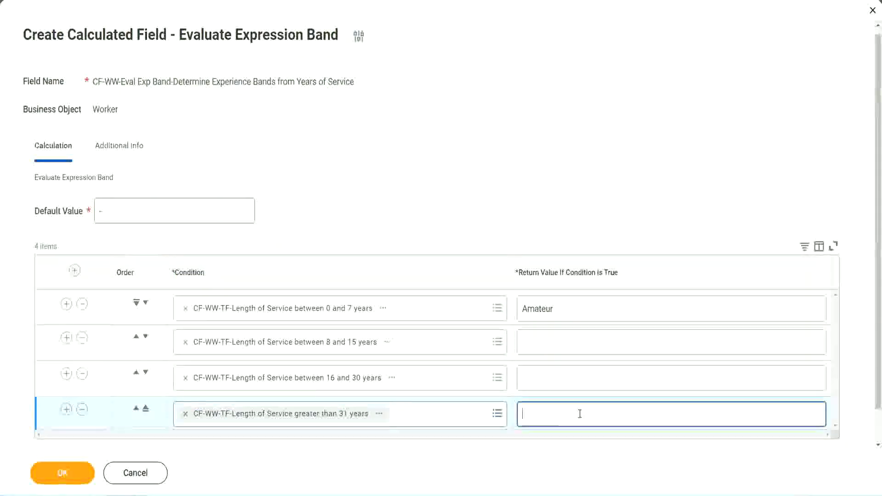
text(Le)
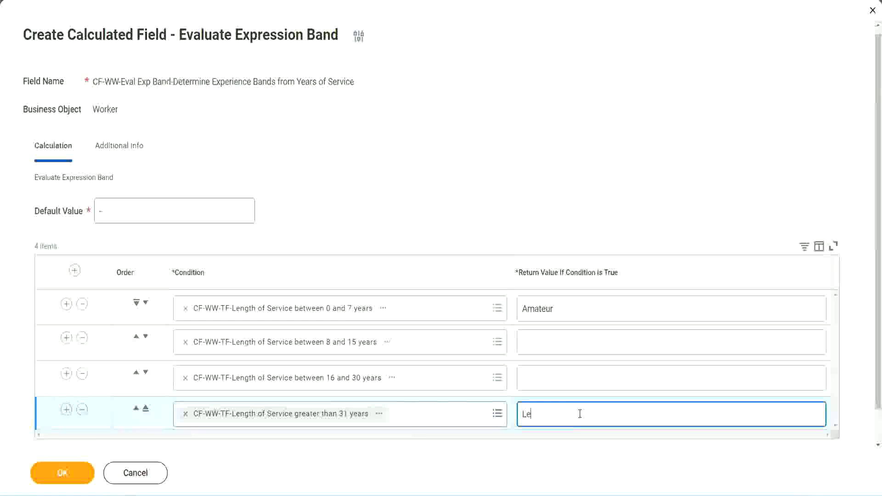
text(gend)
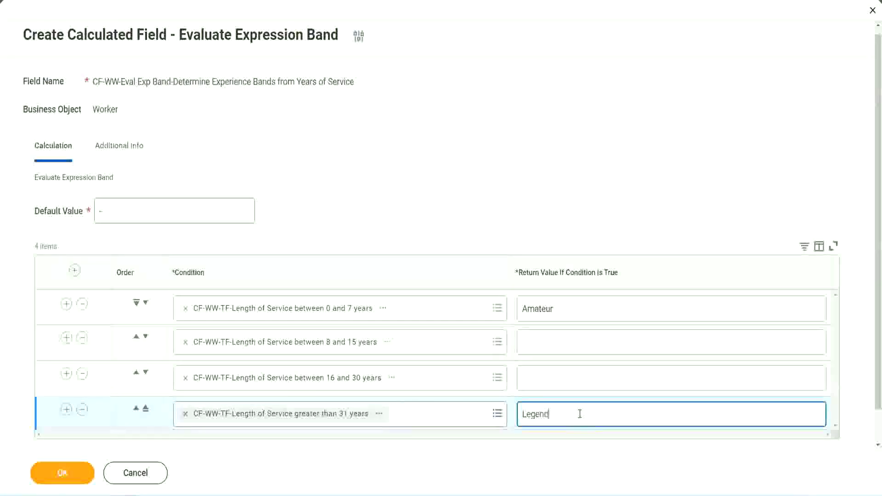
click(542, 378)
text(Senior)
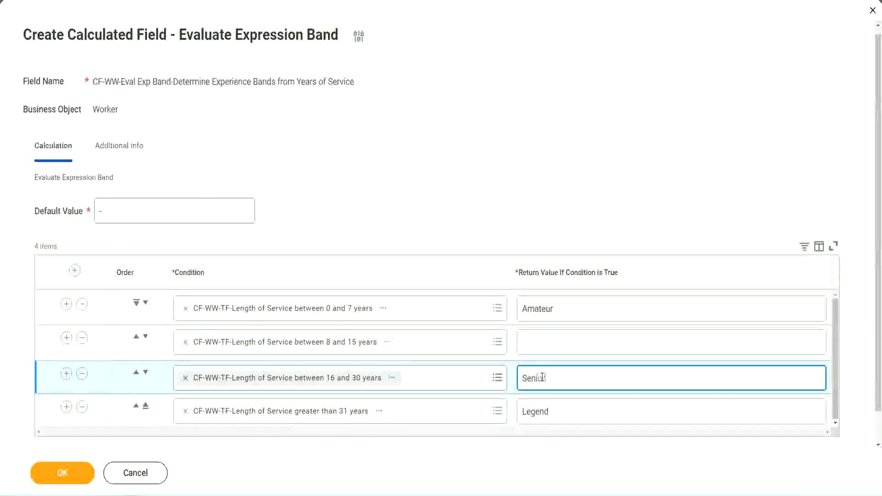
click(557, 343)
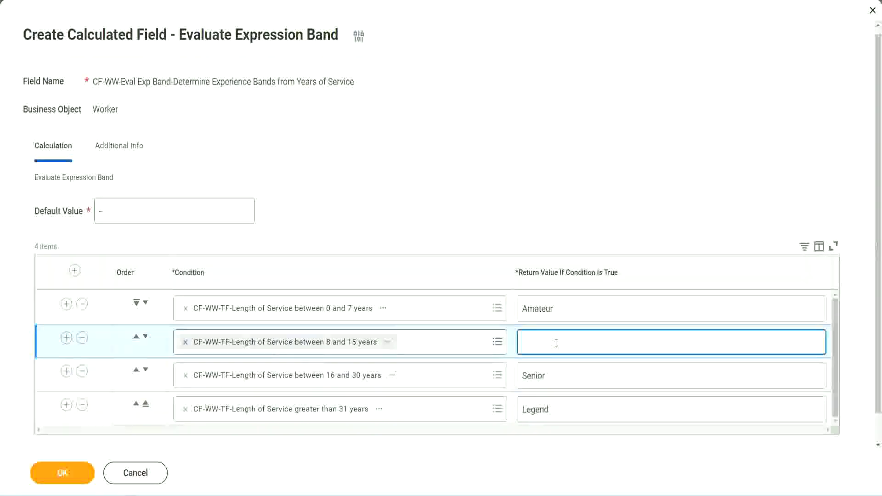
text(Experien)
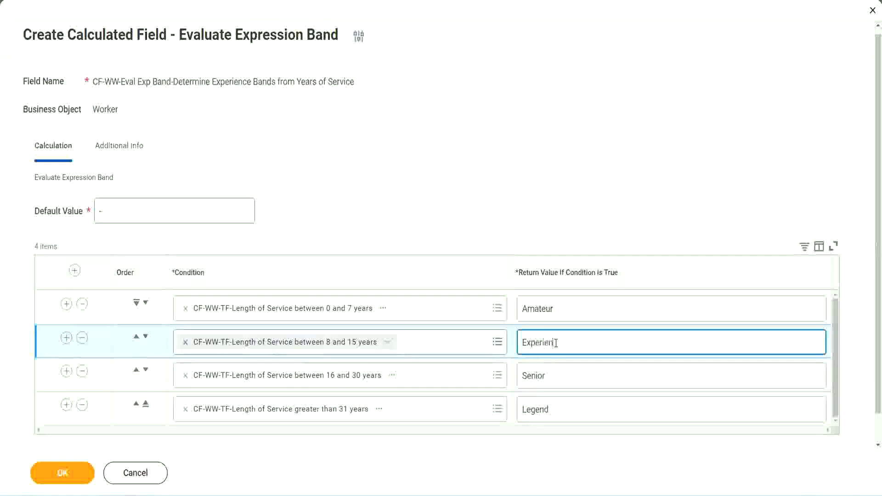
text(ced)
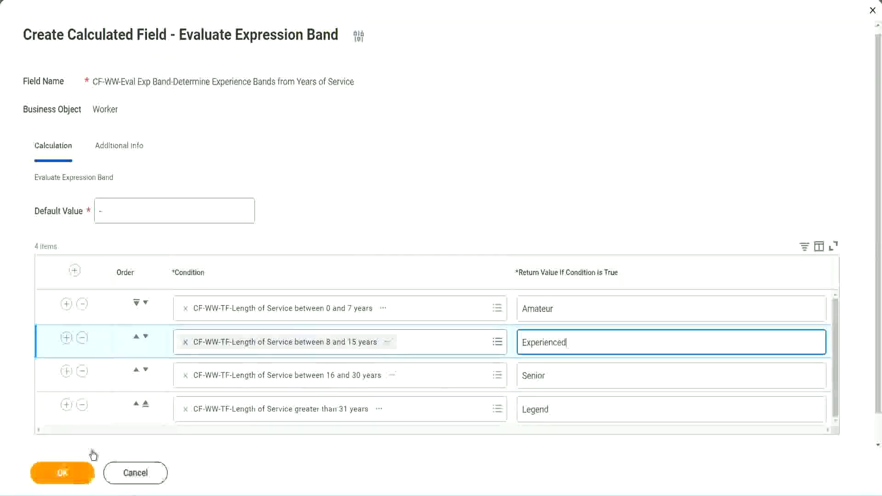
click(88, 465)
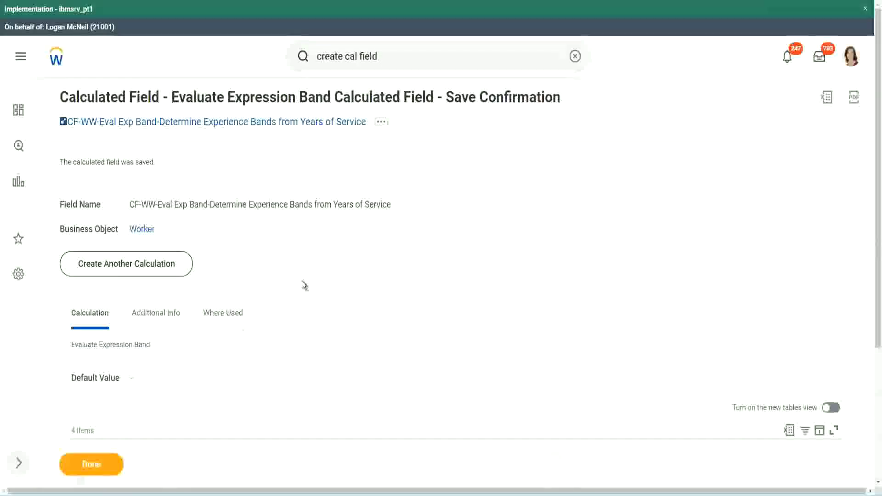
Step: Check the return values of the saved experience bands and copy the new calculated field's name
scroll(302, 280, down, 3)
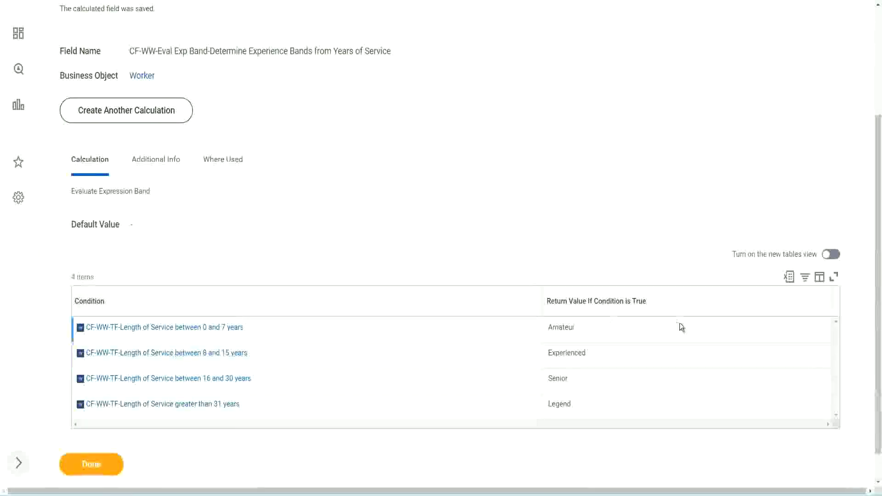
double_click(562, 327)
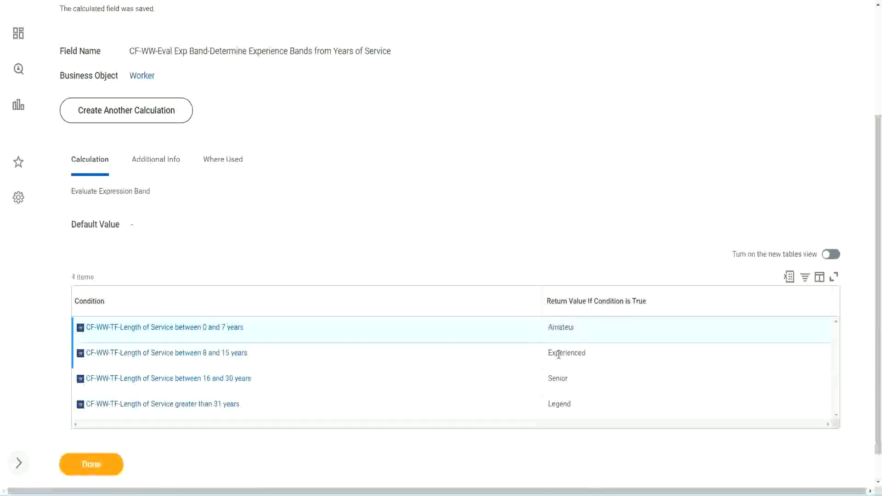
double_click(558, 353)
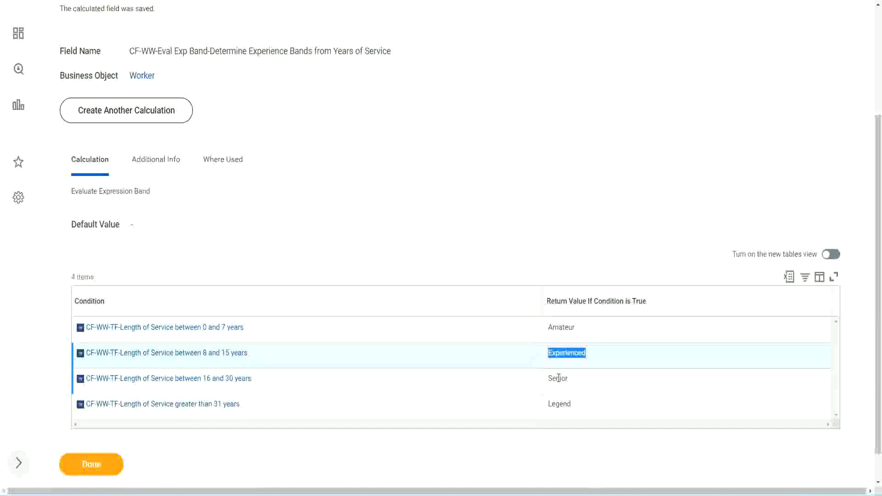
double_click(558, 378)
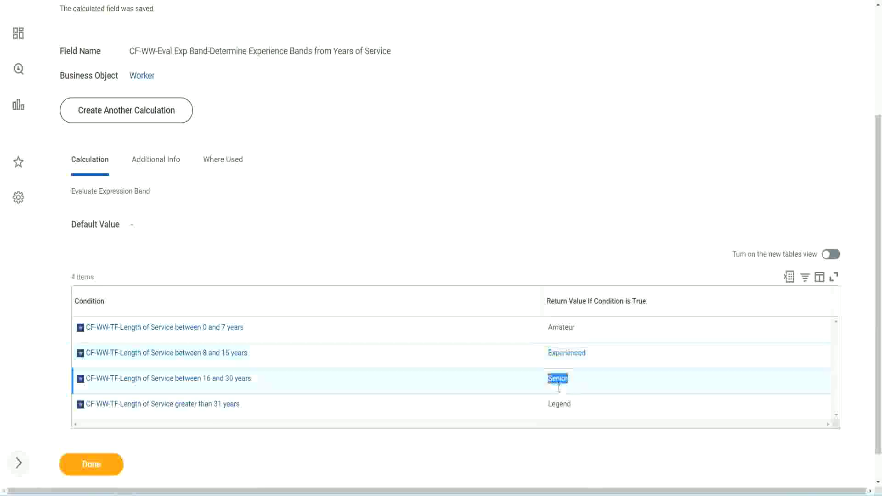
click(561, 401)
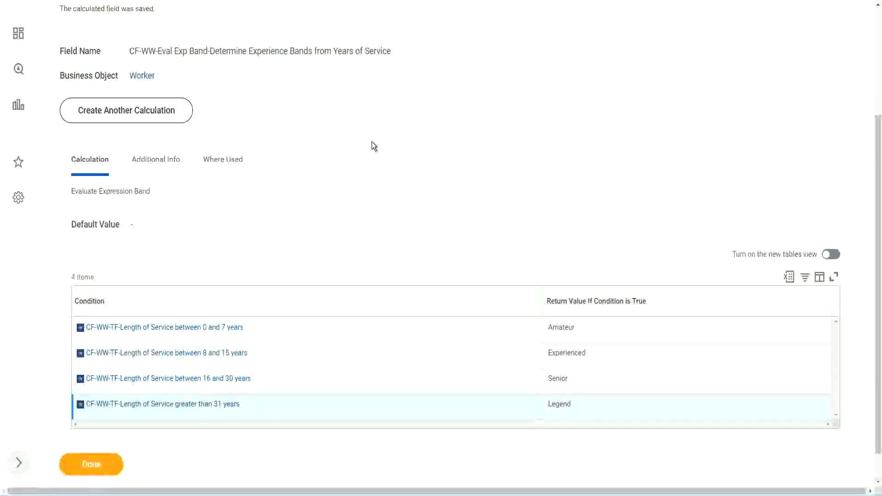
scroll(373, 146, up, 4)
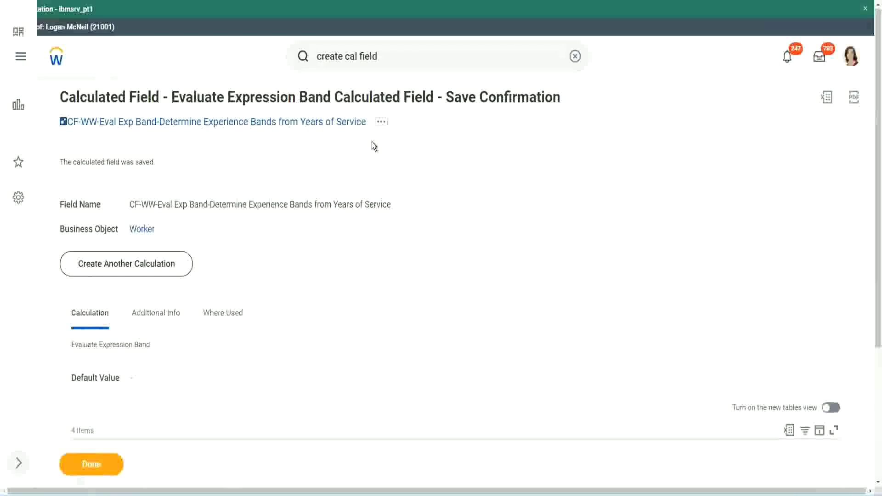
right_click(289, 125)
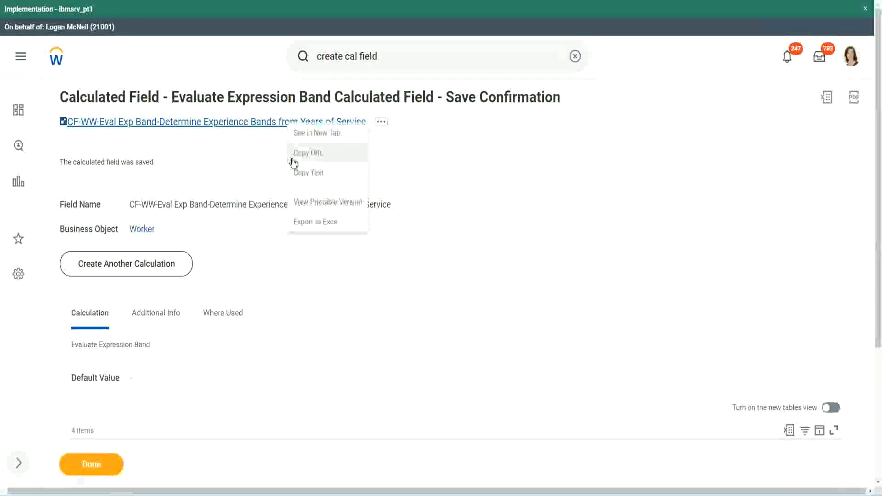
click(308, 175)
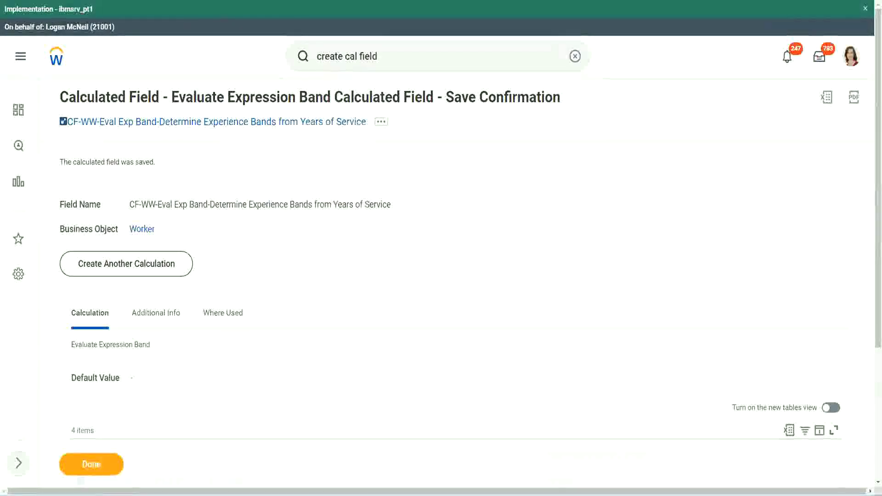
Step: Review the saved field's conditions and default value alongside the calculated field functions slide and the experience band notes in Notepad++
scroll(291, 355, down, 3)
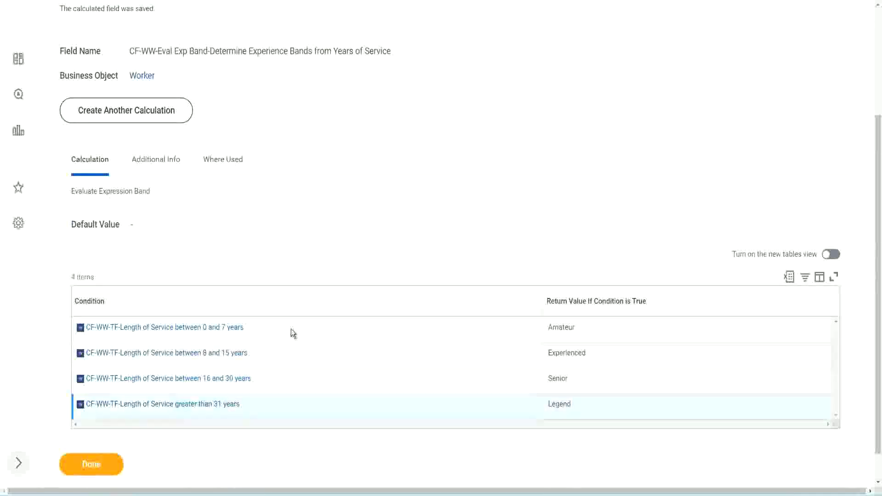
scroll(292, 334, down, 1)
scroll(308, 210, up, 2)
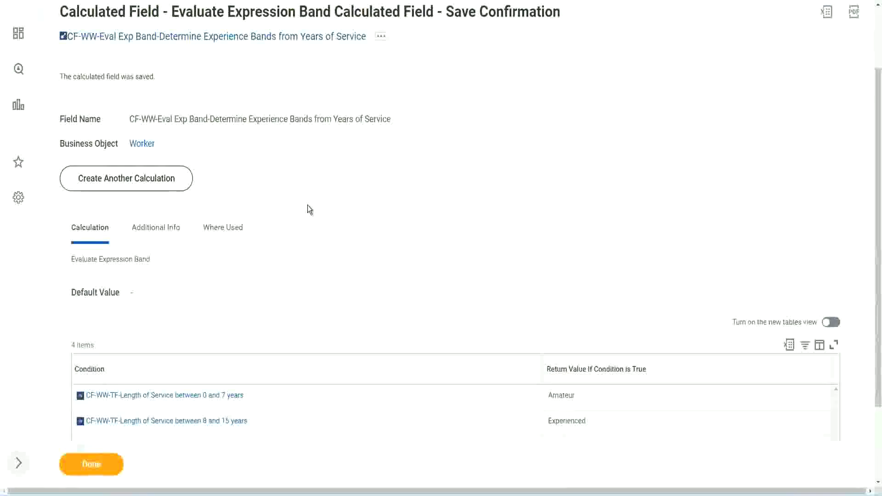
scroll(308, 205, down, 2)
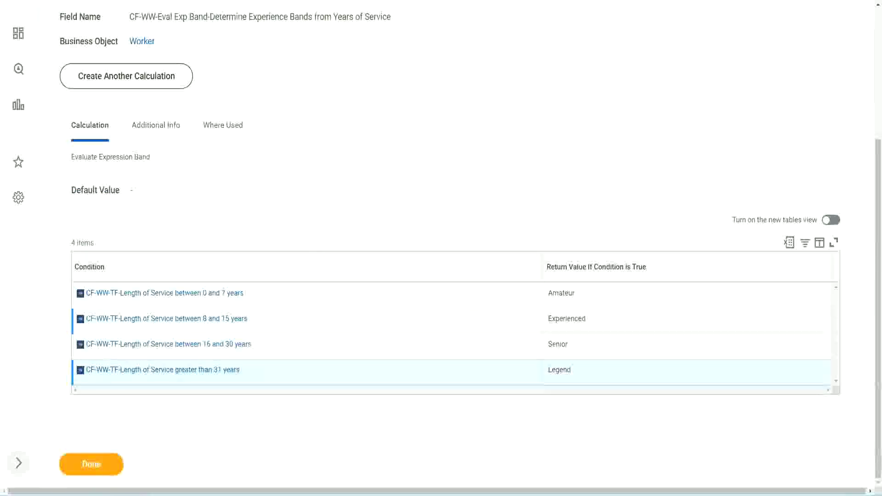
key(alt+Tab)
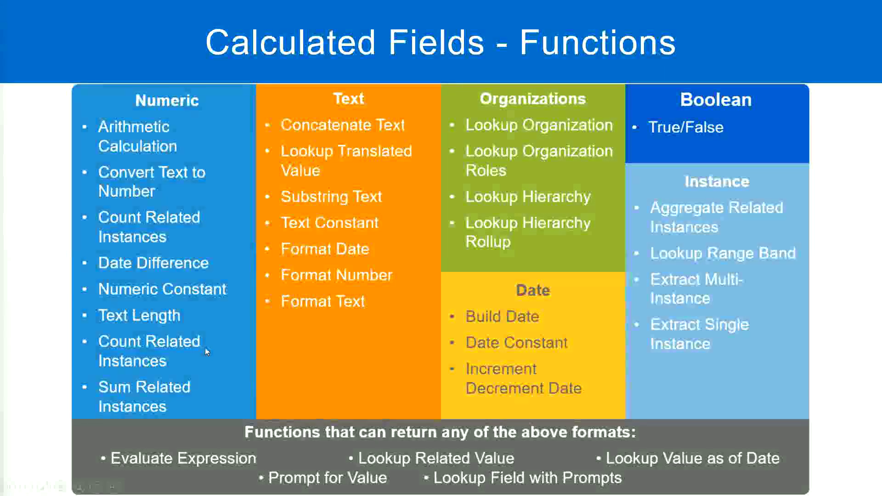
key(alt+Tab)
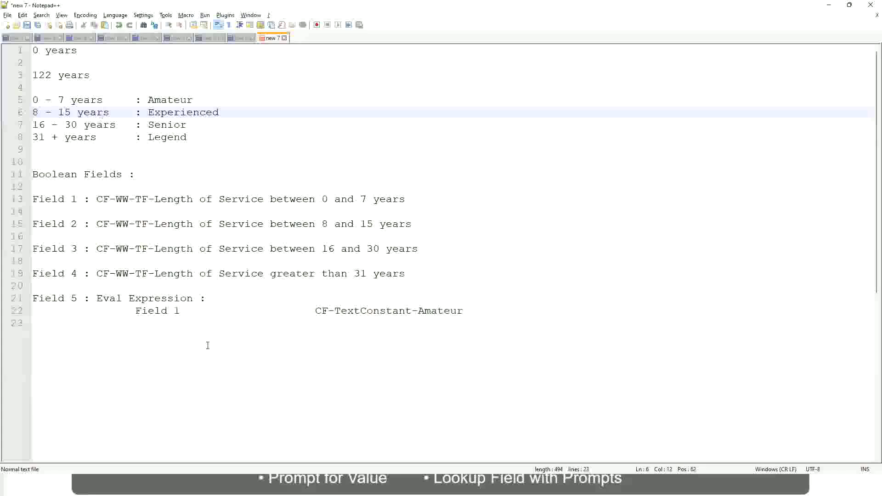
key(alt+Tab)
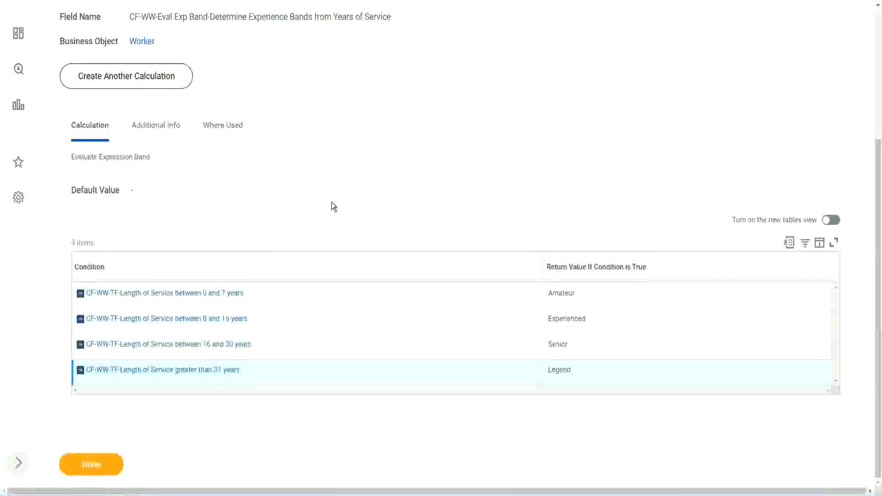
scroll(332, 202, up, 1)
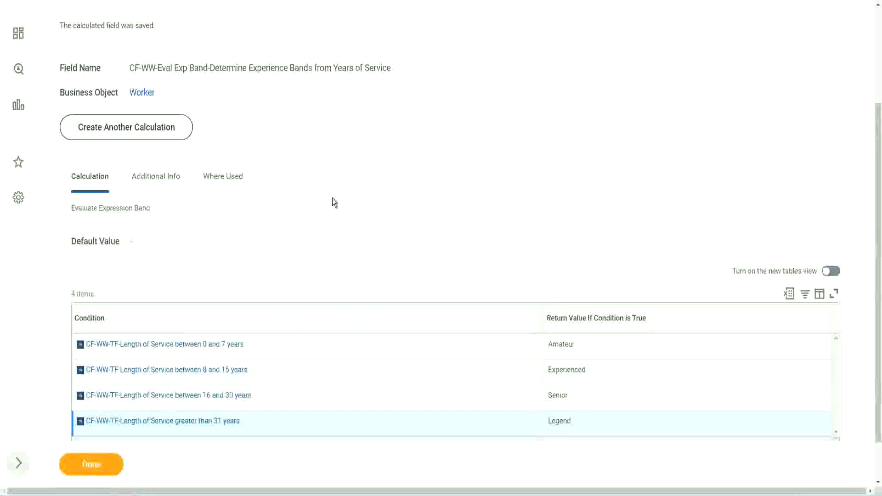
scroll(333, 198, up, 3)
scroll(332, 198, down, 4)
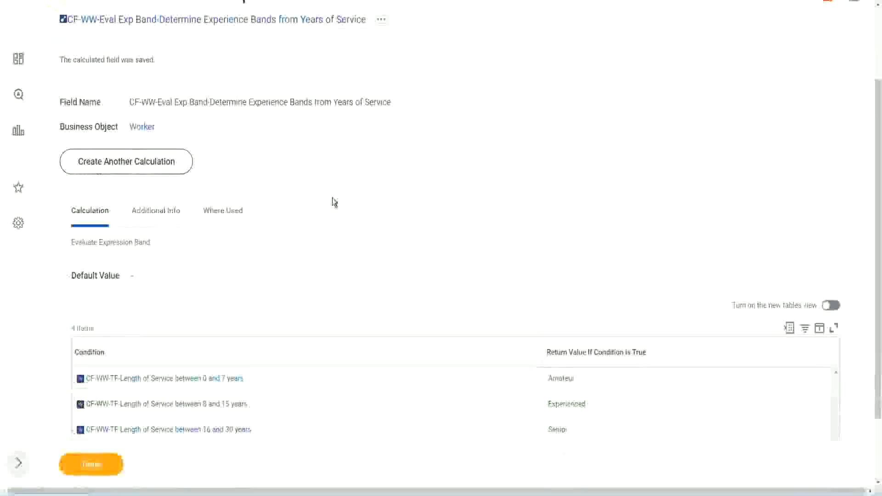
Step: Close the calculated field's save confirmation and open the WW Employee Details custom report for editing
click(93, 467)
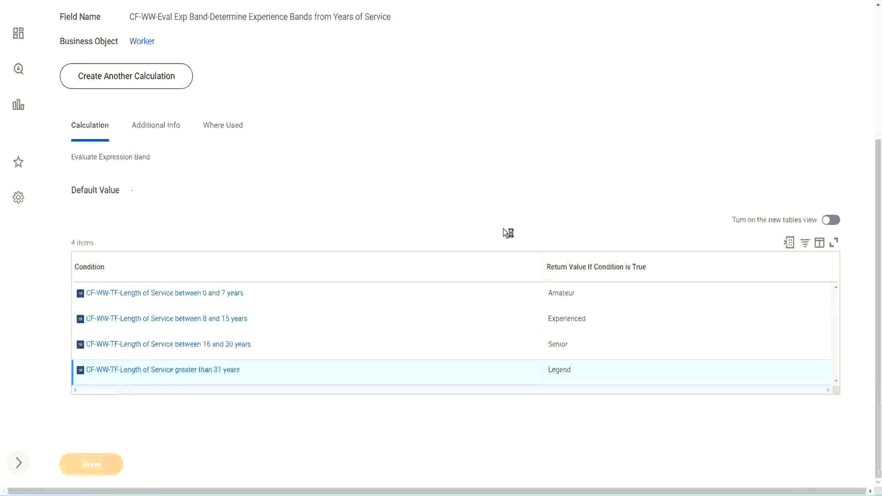
scroll(395, 205, down, 3)
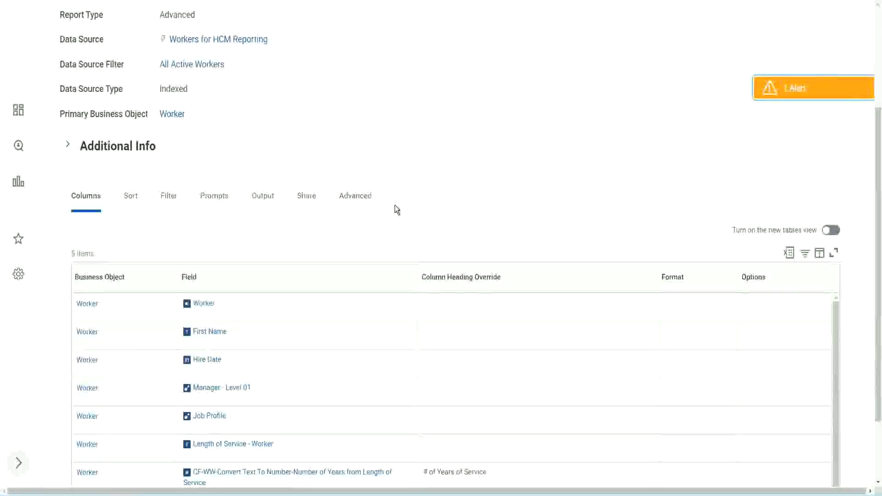
scroll(395, 205, up, 3)
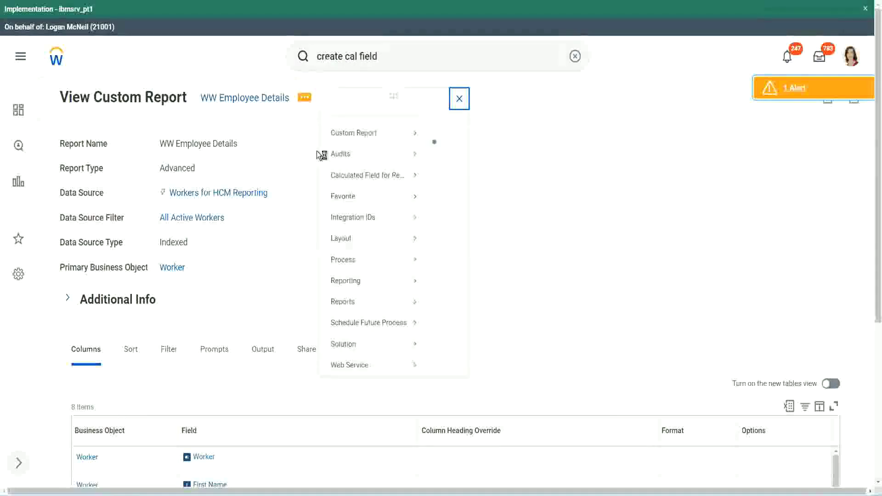
mouse_move(358, 147)
click(445, 149)
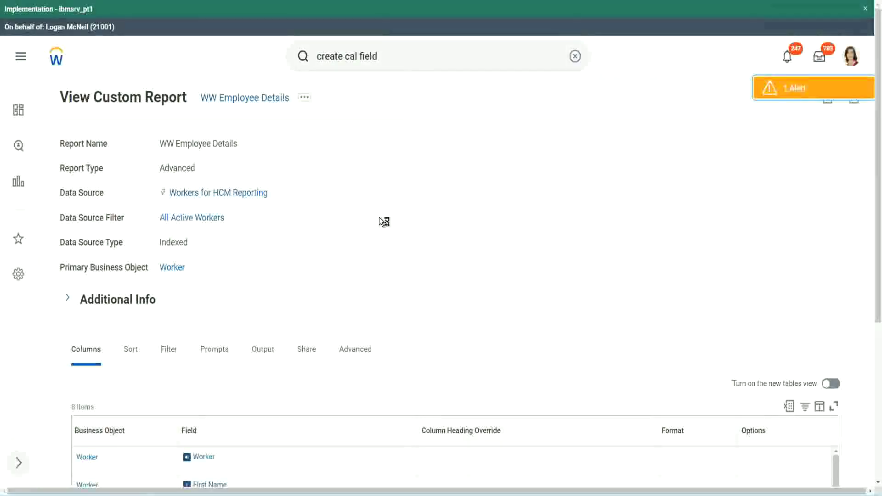
Step: Add a column row for the Worker business object after the Experience Bands column in the WW Employee Details report
scroll(380, 217, down, 1)
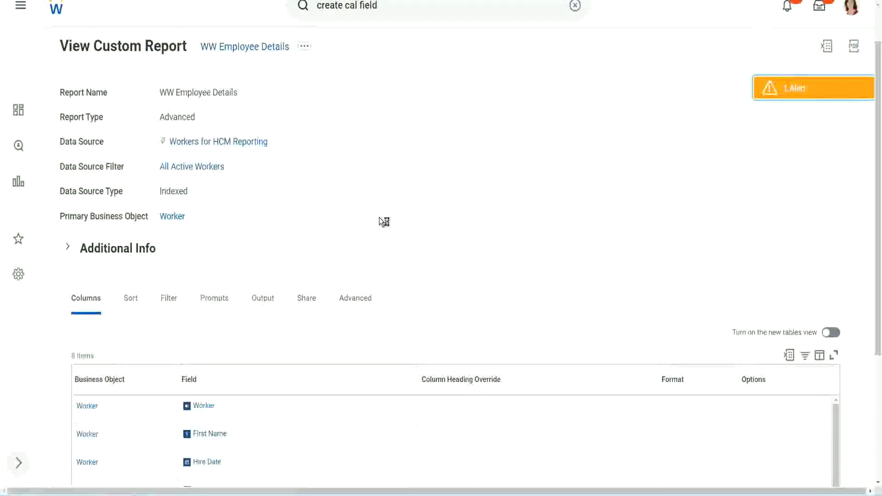
scroll(379, 217, down, 4)
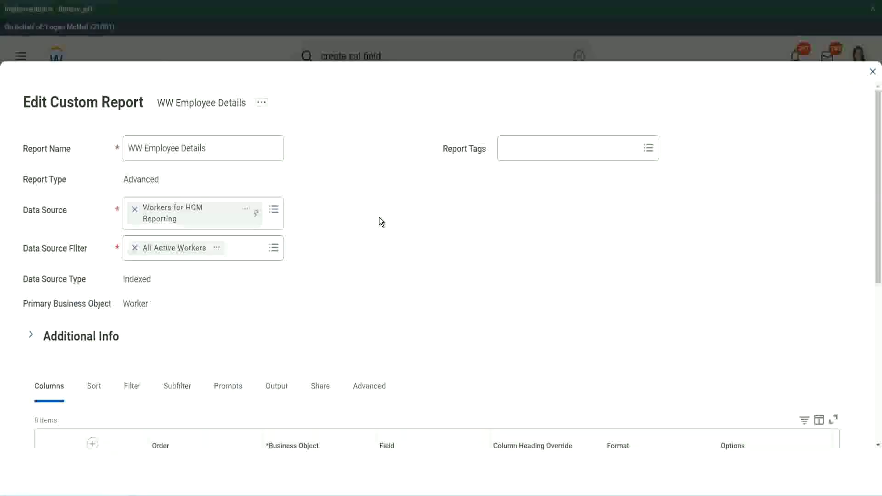
scroll(379, 217, down, 8)
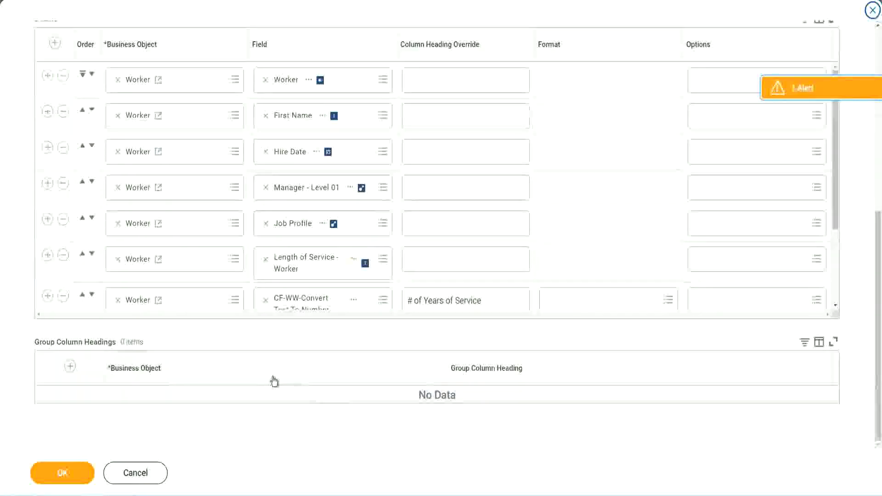
scroll(159, 252, down, 3)
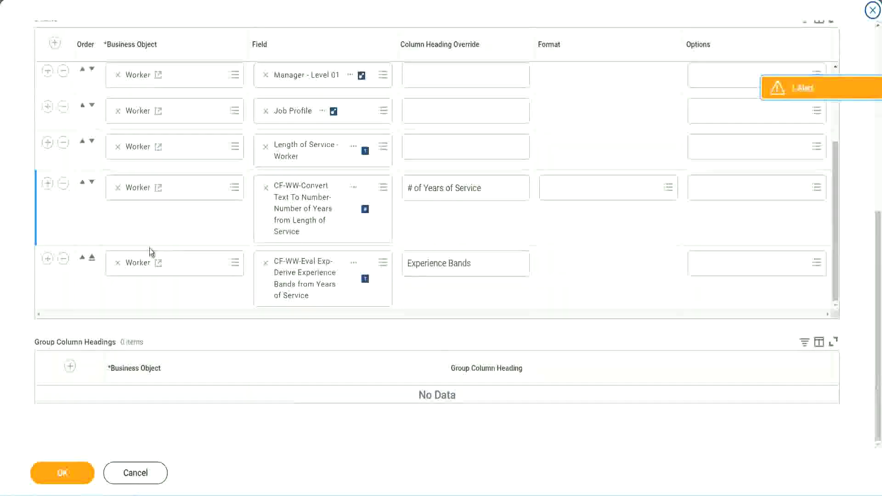
click(49, 261)
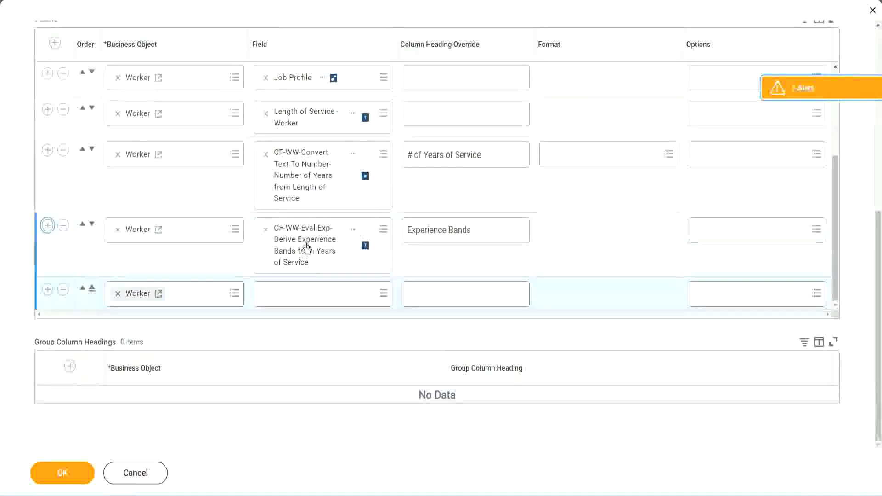
Step: Search for CF-WW-Eval Exp Band in the new row and choose CF-WW-Eval Exp Band-Determine Experience Bands from Years of Service as its field
right_click(306, 248)
click(332, 296)
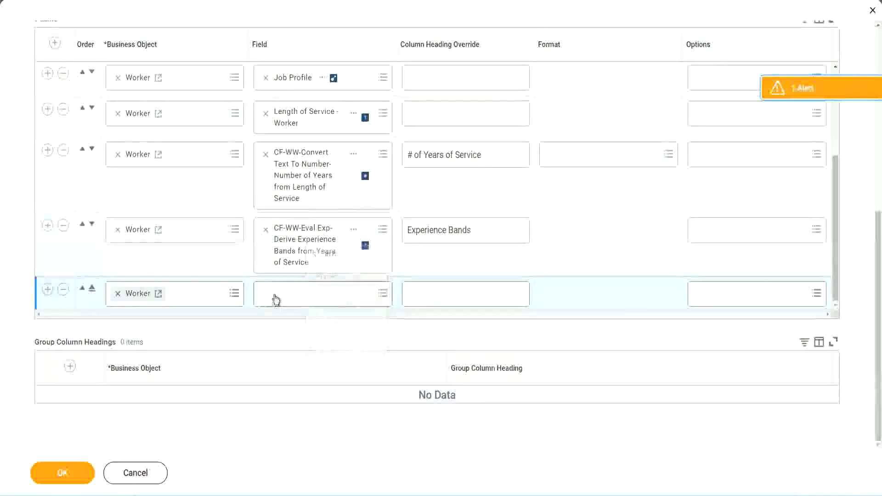
click(324, 299)
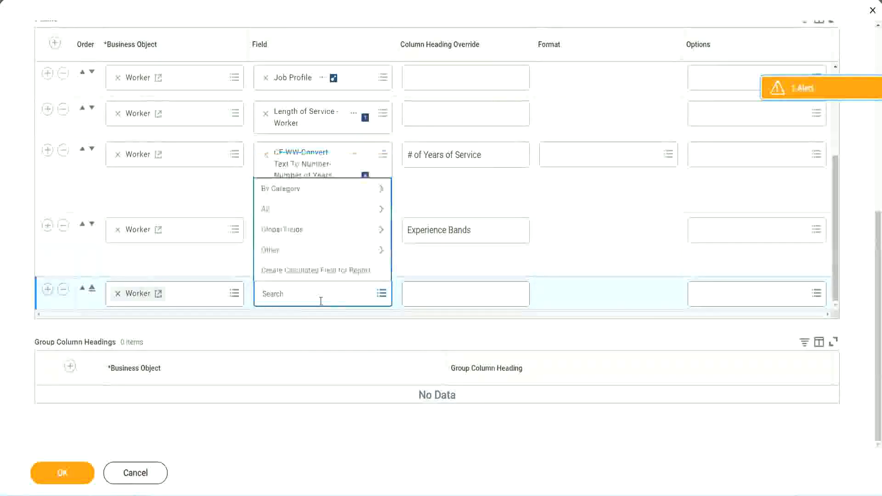
text(Experience Bands from Years of Service)
drag(323, 292, 226, 292)
click(313, 294)
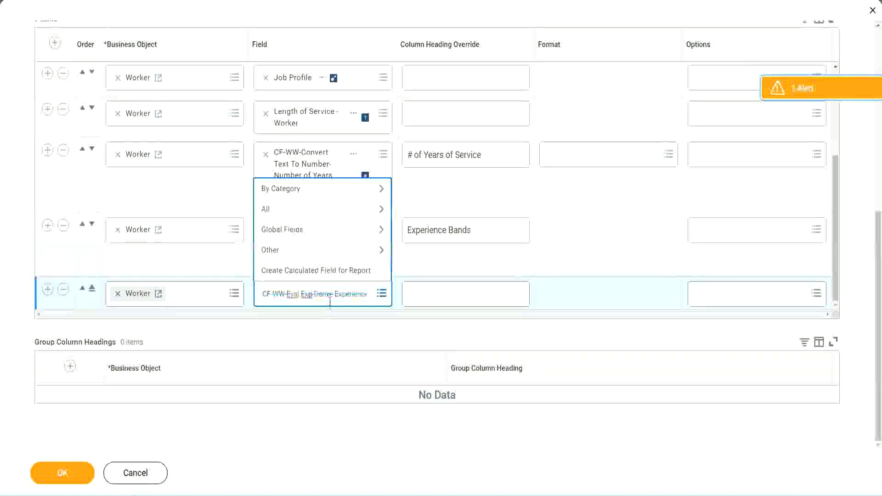
text(Band)
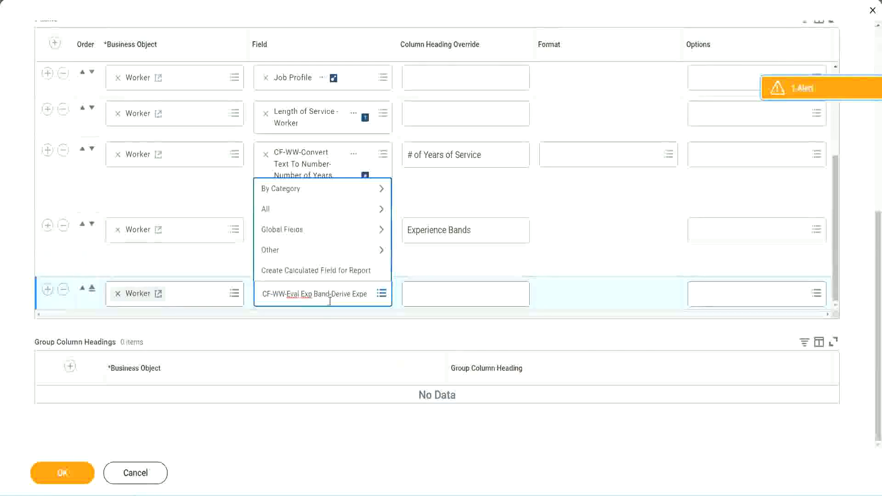
key(Delete)
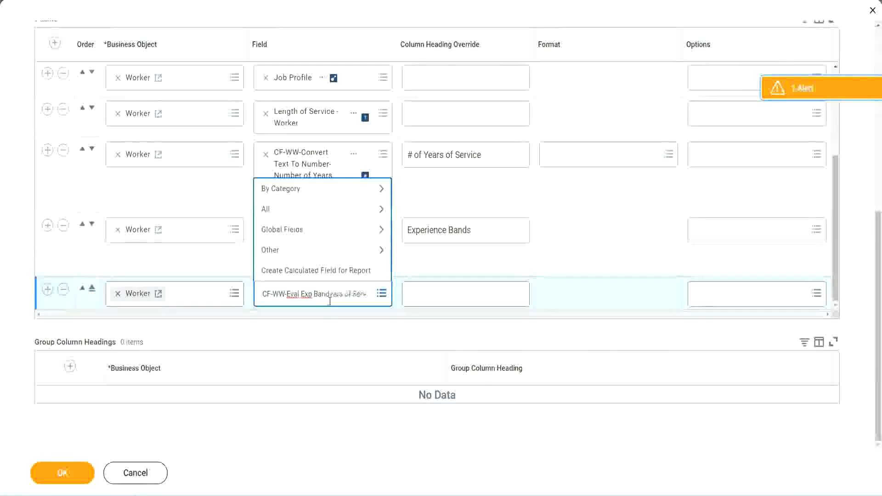
key(Delete)
key(Delete)
key(Delete)
key(Delete)
key(Delete)
key(Delete)
key(Delete)
key(Delete)
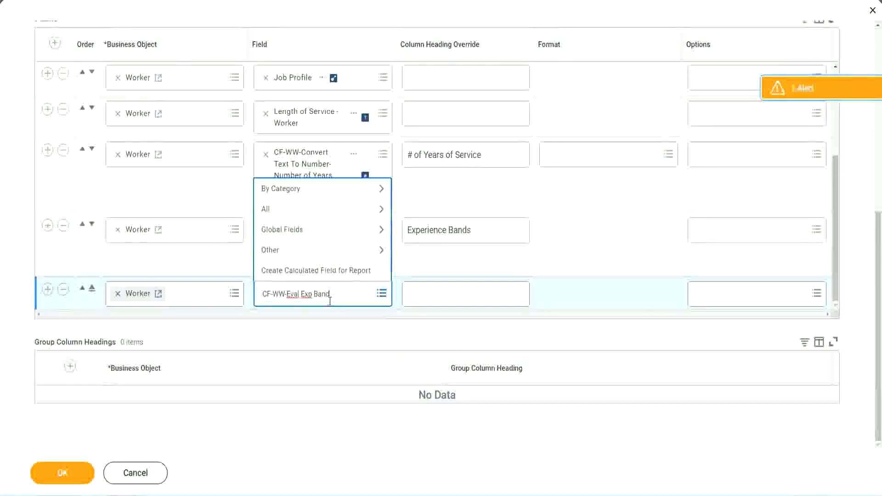
key(Return)
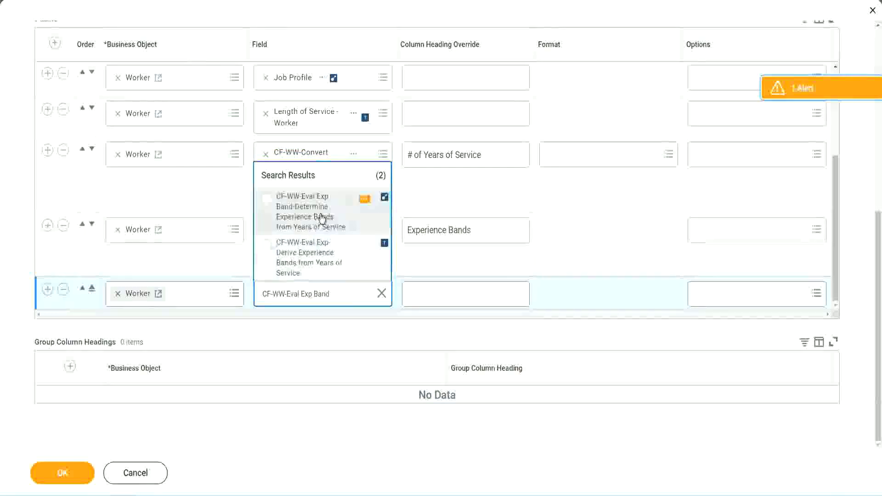
click(322, 218)
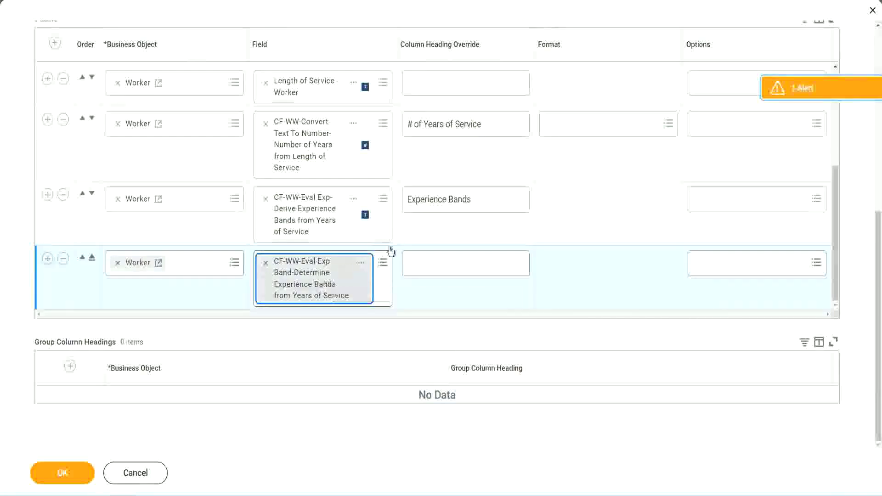
Step: Copy the existing Experience Bands heading into the new column's heading override and extend it to Experience Bands (Eval Exp Bands)
triple_click(485, 200)
key(ctrl+c)
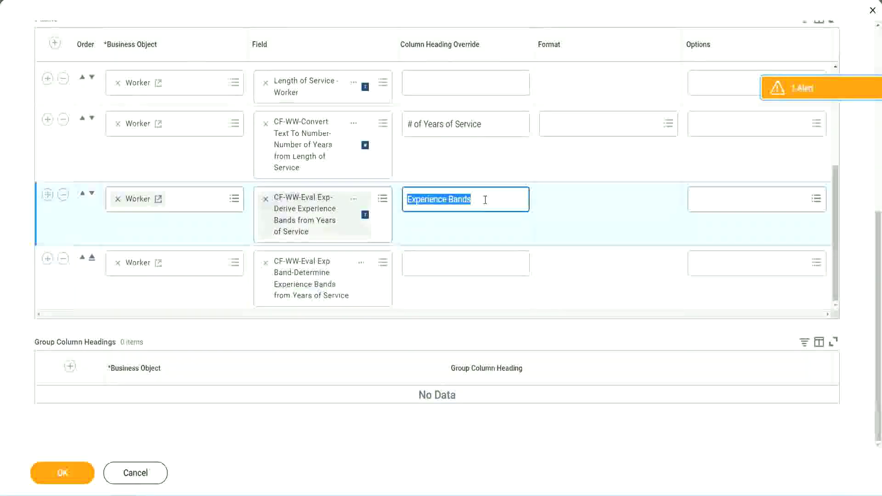
click(428, 263)
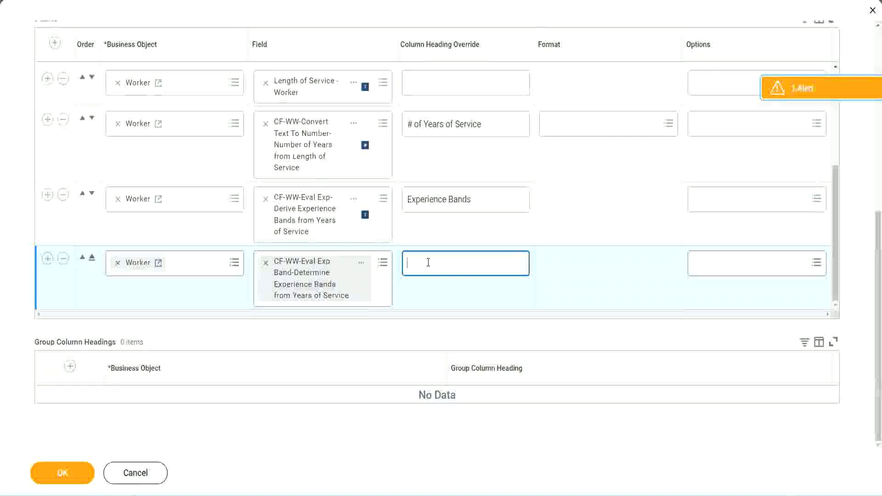
key(ctrl+v)
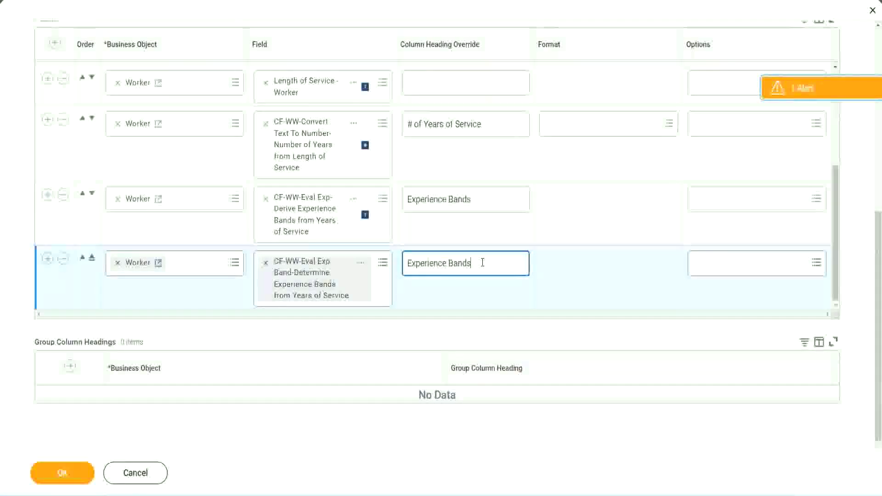
text(()
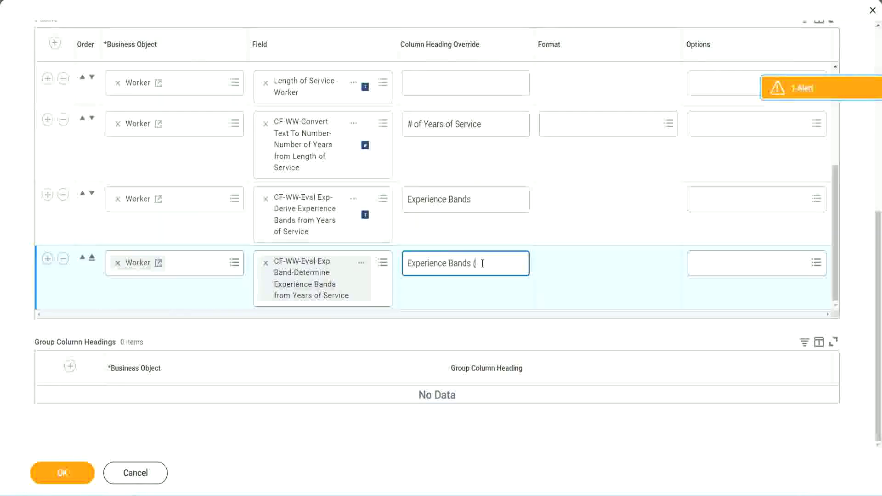
text(Eval Exp)
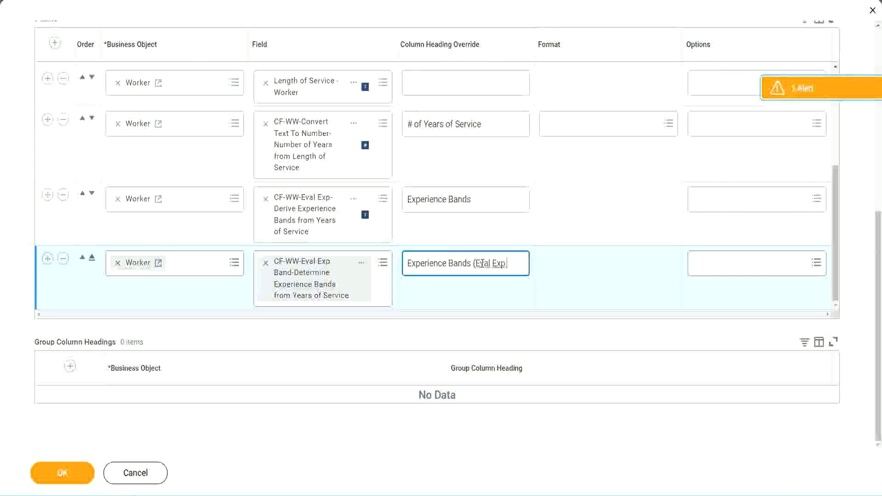
text( Bands))
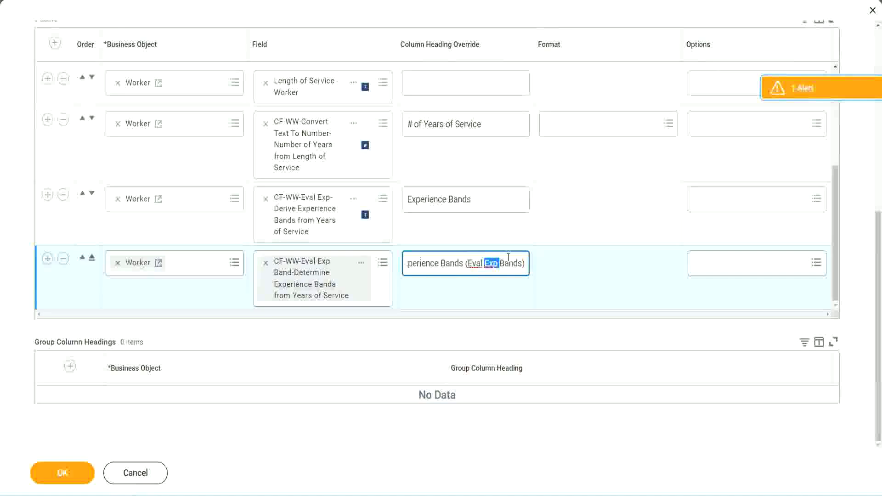
Step: Save the edited WW Employee Details report definition and run the report
click(64, 474)
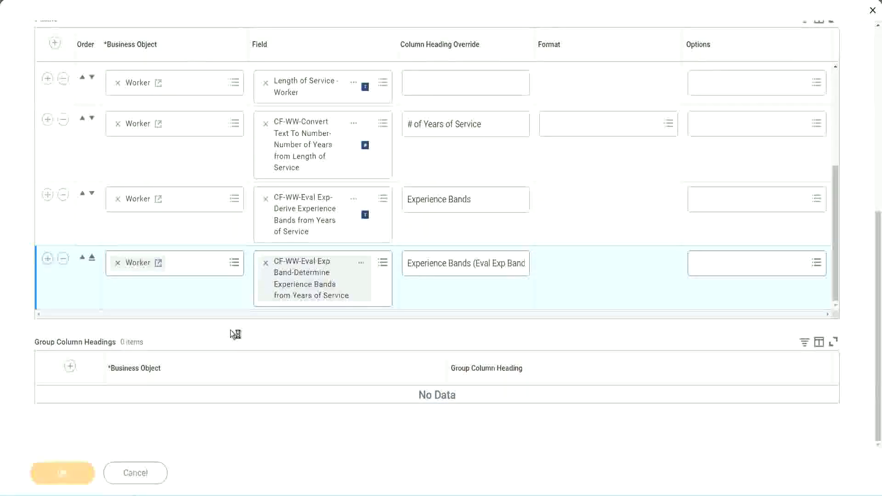
click(102, 465)
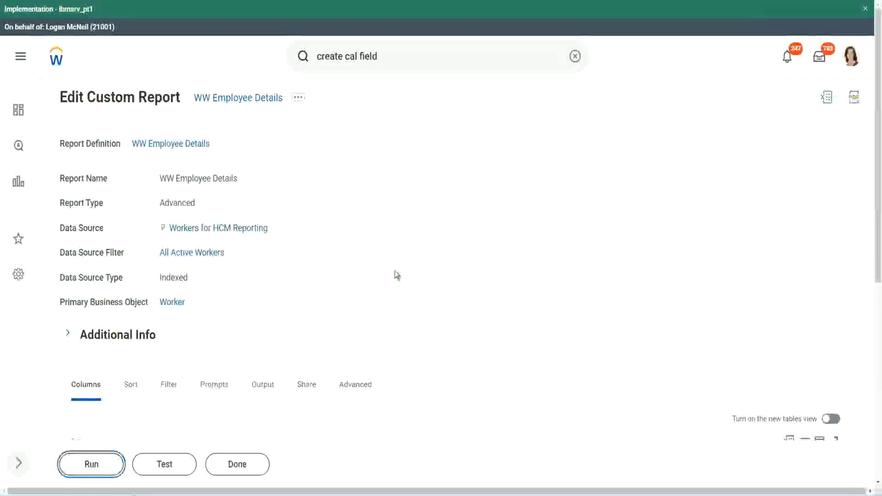